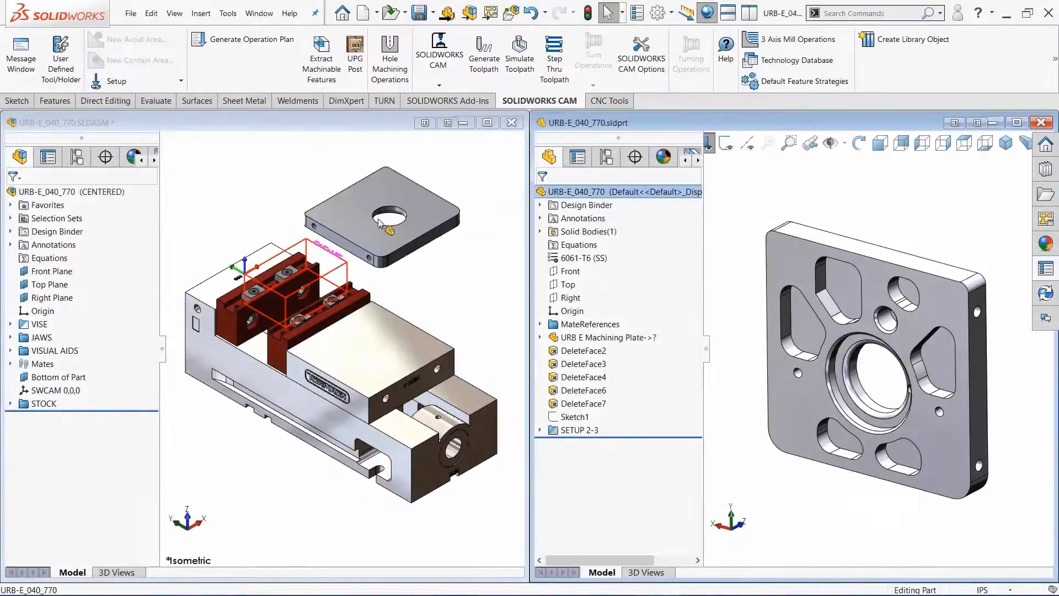
Insert the URB-E_040_770 part into the vise assembly, close the part's own window and maximize the assembly.
{"action": "left_click_drag", "start_coordinate": [292, 154], "coordinate": [252, 251]}
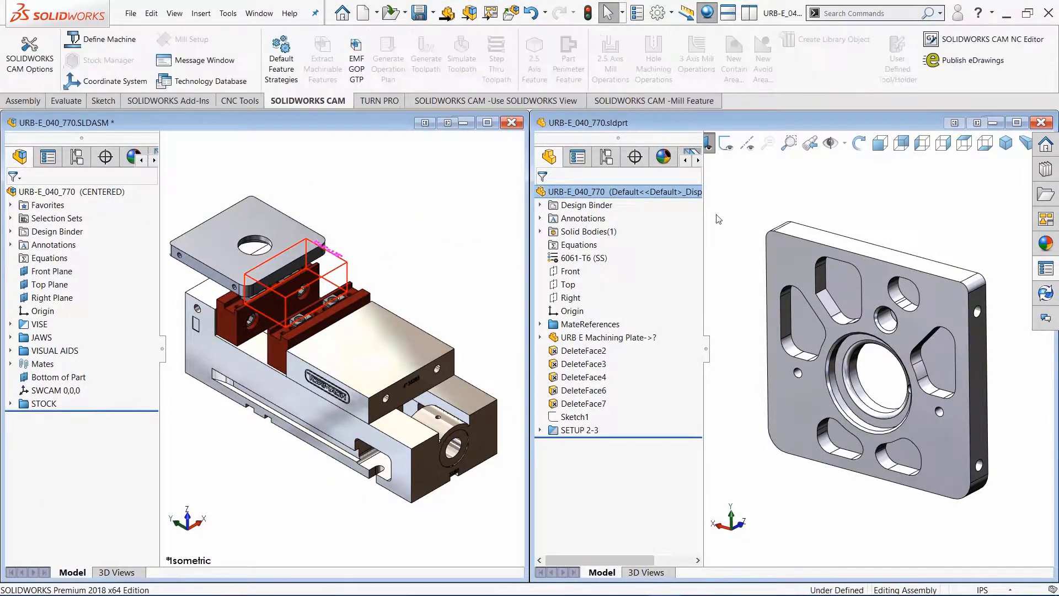
{"action": "left_click", "coordinate": [1041, 123]}
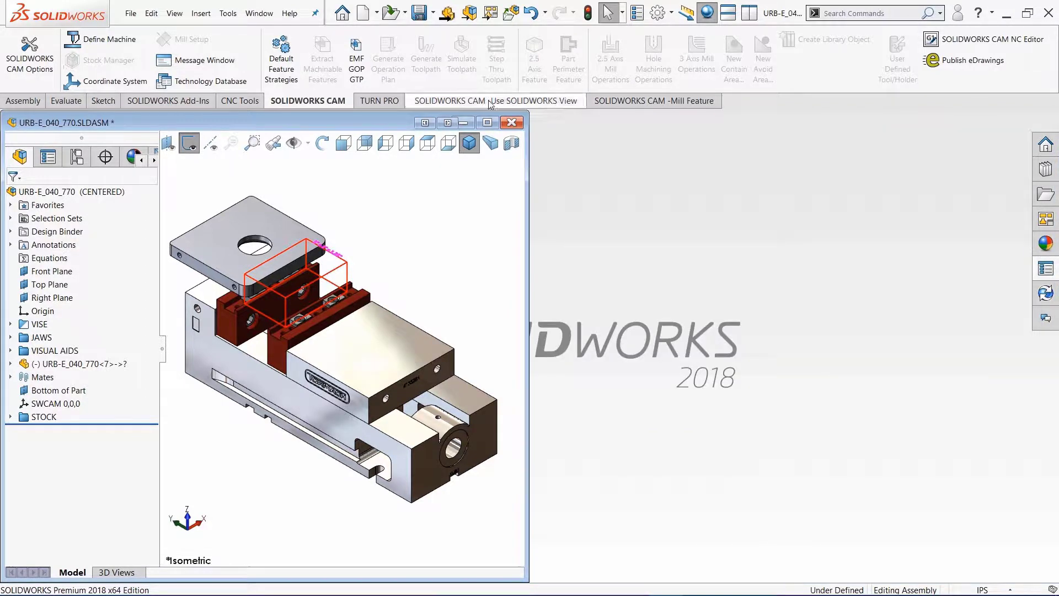
{"action": "left_click", "coordinate": [487, 123]}
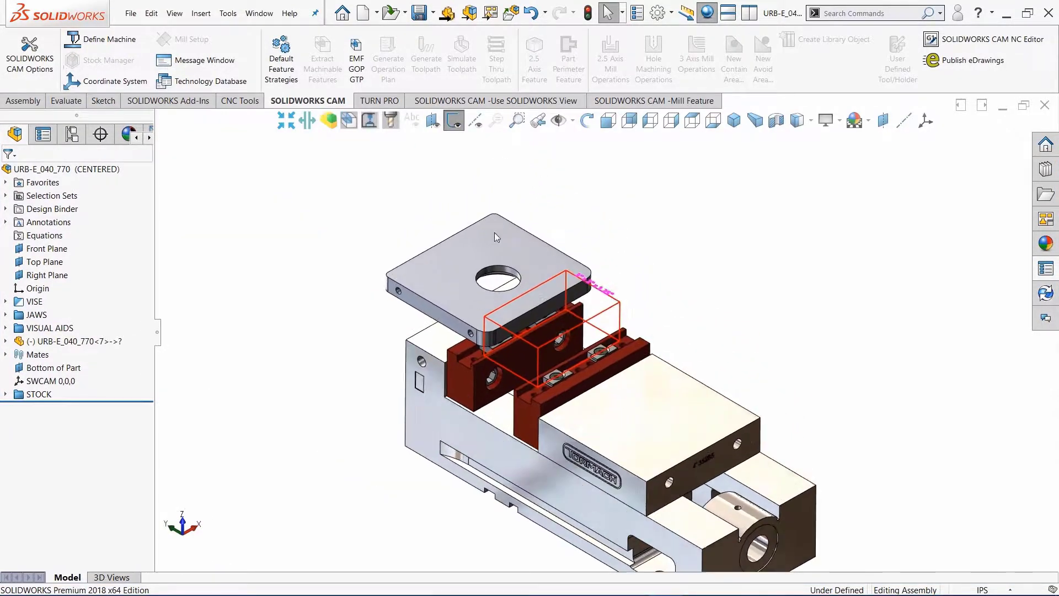
Rotate the inserted plate so its pocketed side faces up above the vise jaws.
{"action": "right_click_drag", "start_coordinate": [424, 359], "coordinate": [554, 24]}
{"action": "left_click", "coordinate": [769, 311]}
{"action": "middle_click_drag", "start_coordinate": [770, 315], "coordinate": [811, 276]}
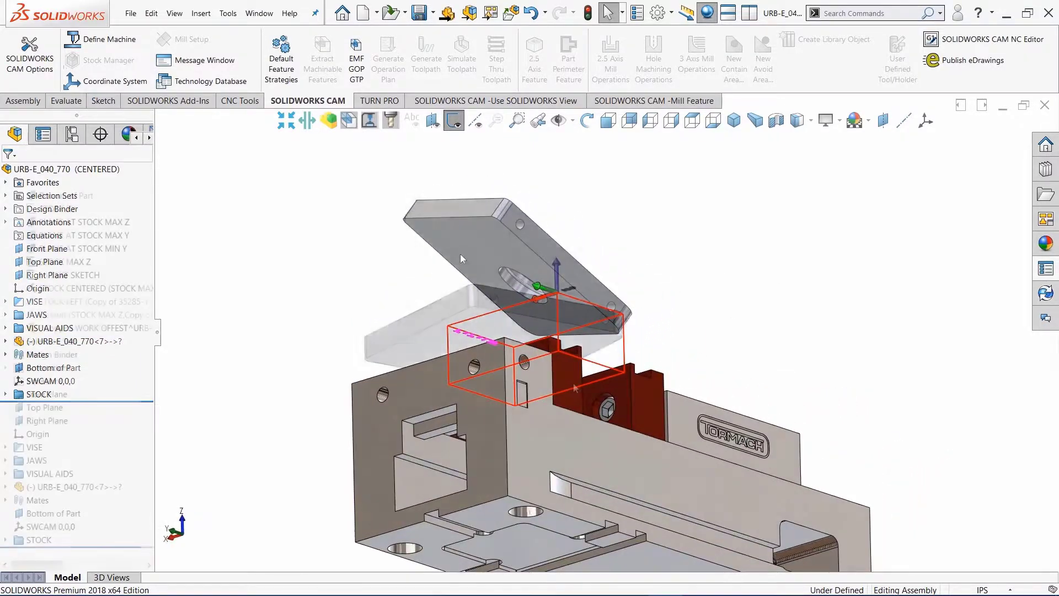
Centre the plate along the jaws with a width mate between its two side faces and the fixed jaw's end faces.
{"action": "left_click", "coordinate": [574, 388]}
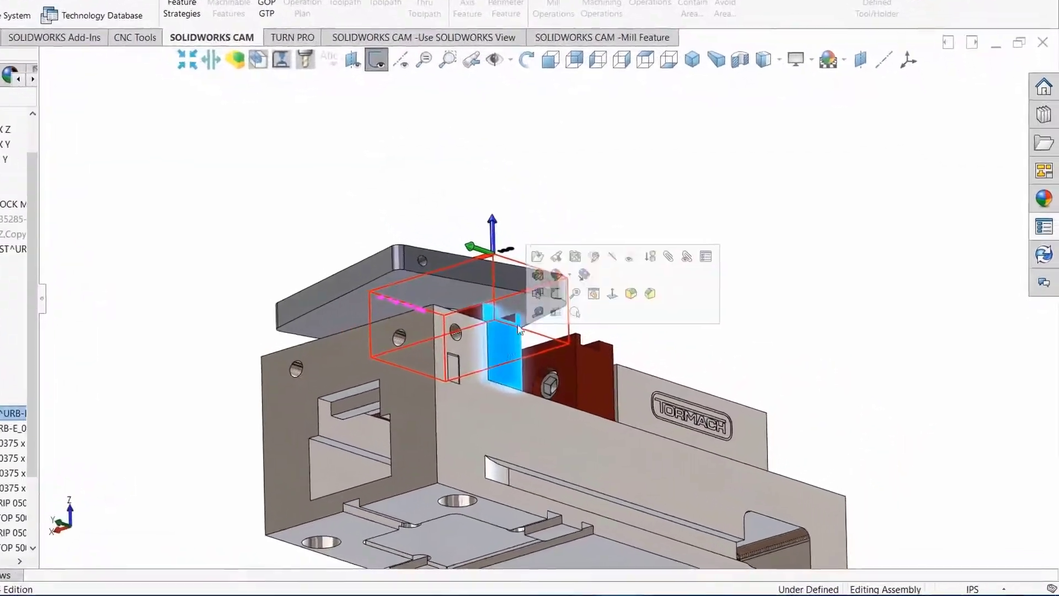
{"action": "left_click", "coordinate": [413, 249]}
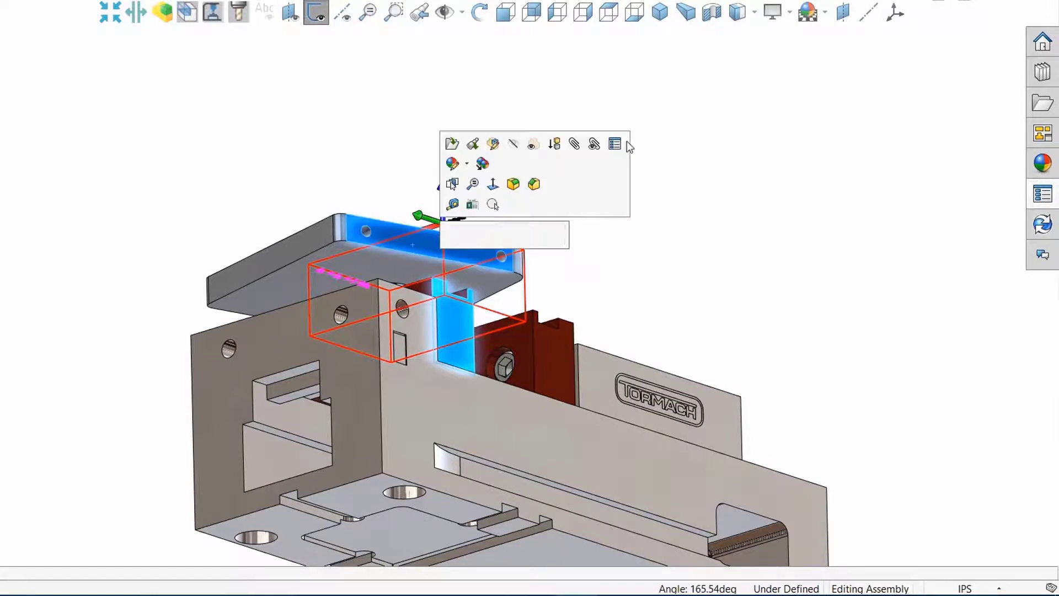
{"action": "middle_click_drag", "start_coordinate": [887, 213], "coordinate": [810, 213]}
{"action": "left_click", "coordinate": [493, 284]}
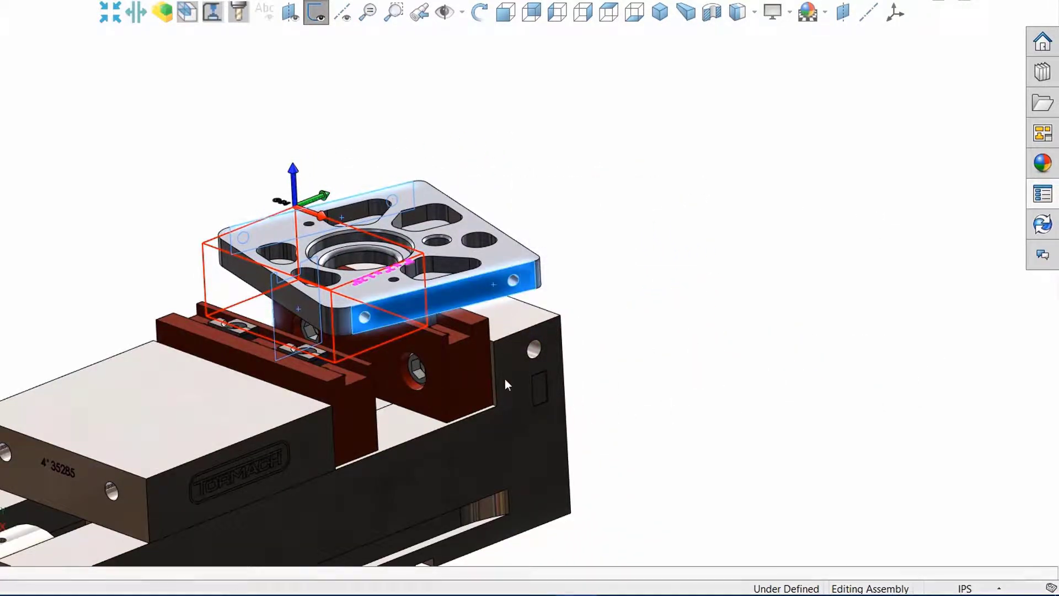
{"action": "left_click", "coordinate": [474, 368], "text": "ctrl"}
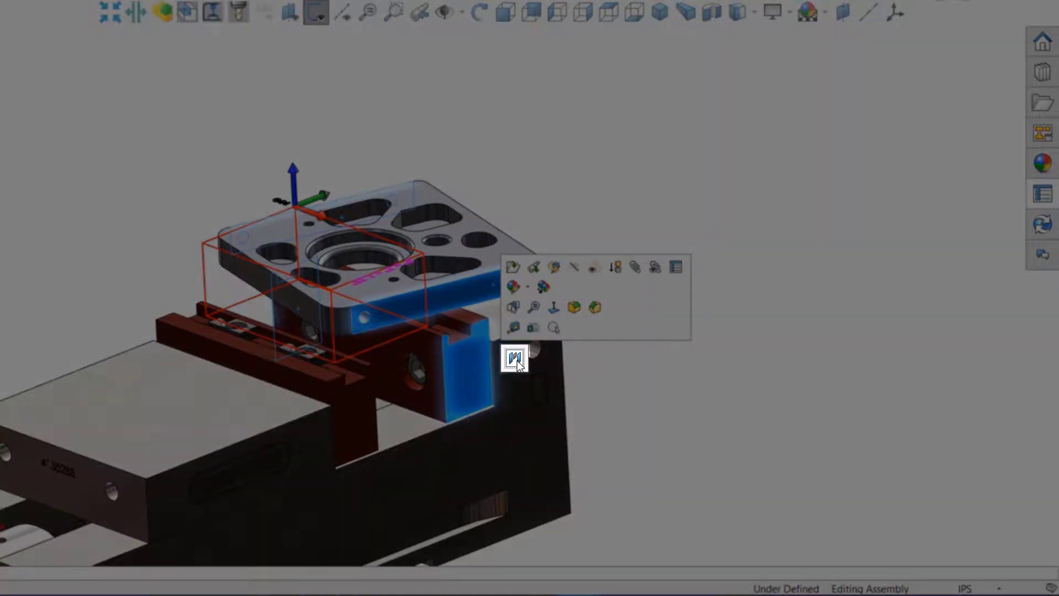
{"action": "left_click", "coordinate": [515, 360]}
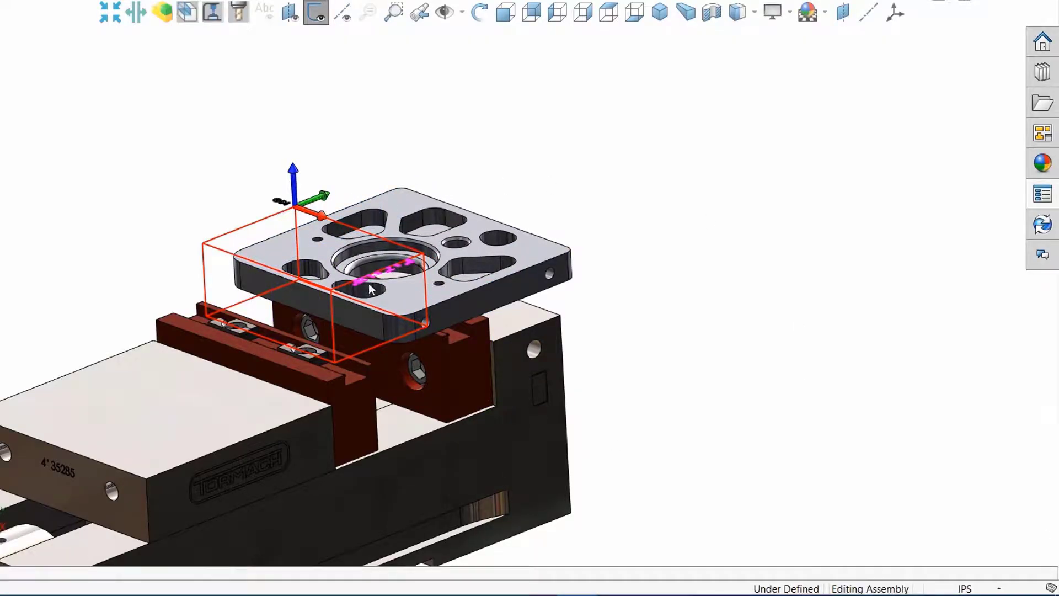
Centre the plate's other two side faces between the stock maximum Y and minimum Y planes with a width mate.
{"action": "left_click", "coordinate": [352, 313]}
{"action": "middle_click_drag", "start_coordinate": [779, 259], "coordinate": [722, 293]}
{"action": "left_click", "coordinate": [665, 297]}
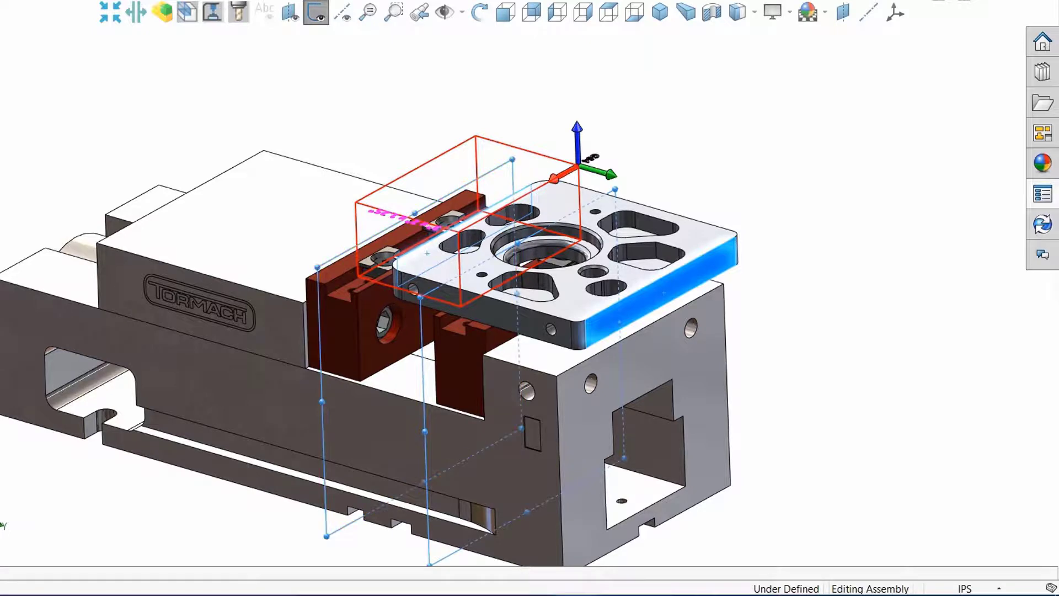
{"action": "left_click", "coordinate": [111, 124]}
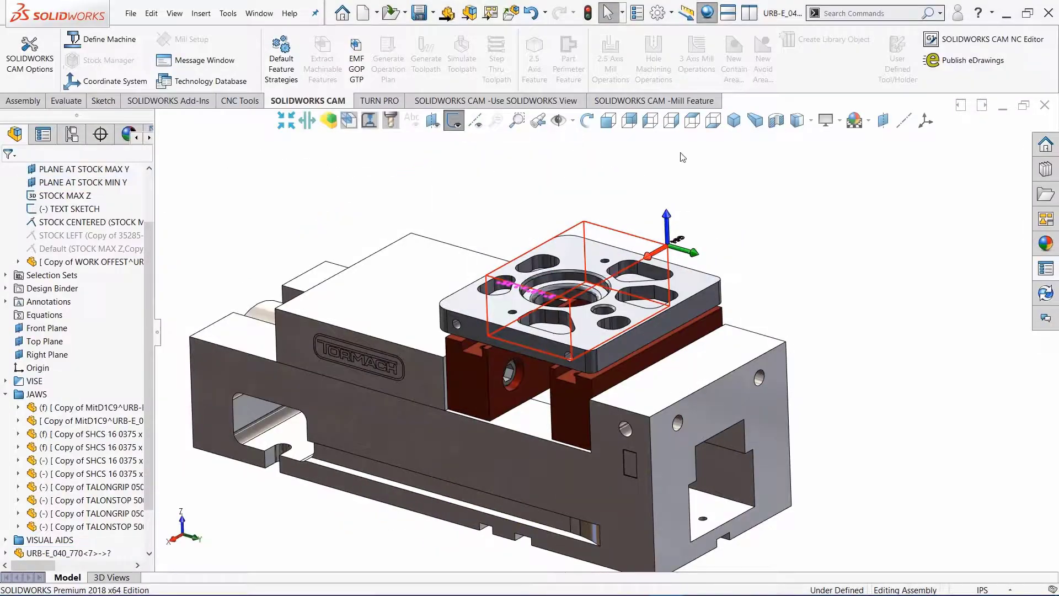
Run the custom stock command so that the stock box and vise opening fit the plate.
{"action": "left_click", "coordinate": [733, 124]}
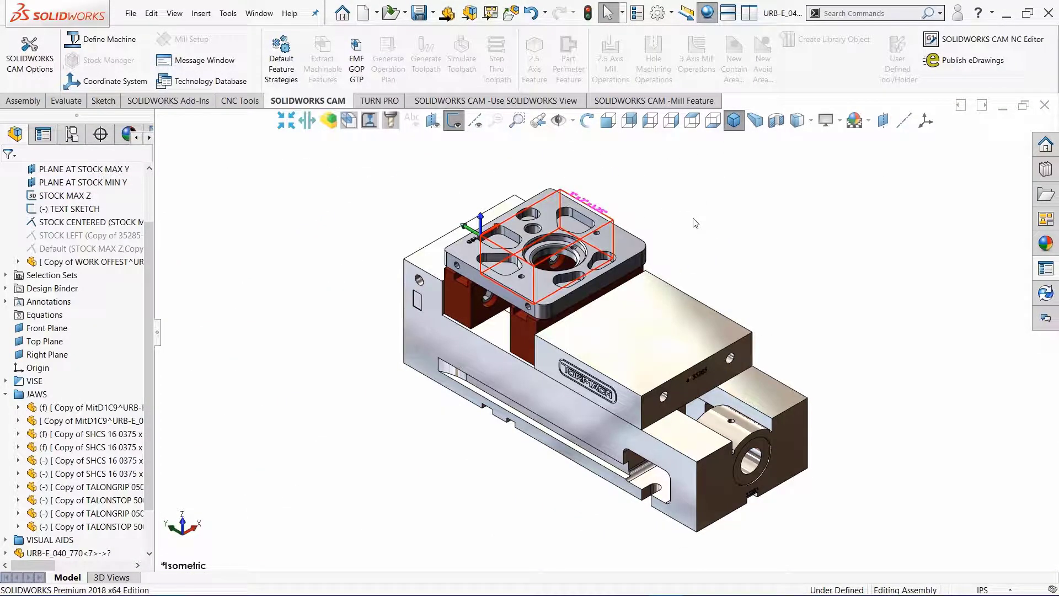
{"action": "key", "text": "s"}
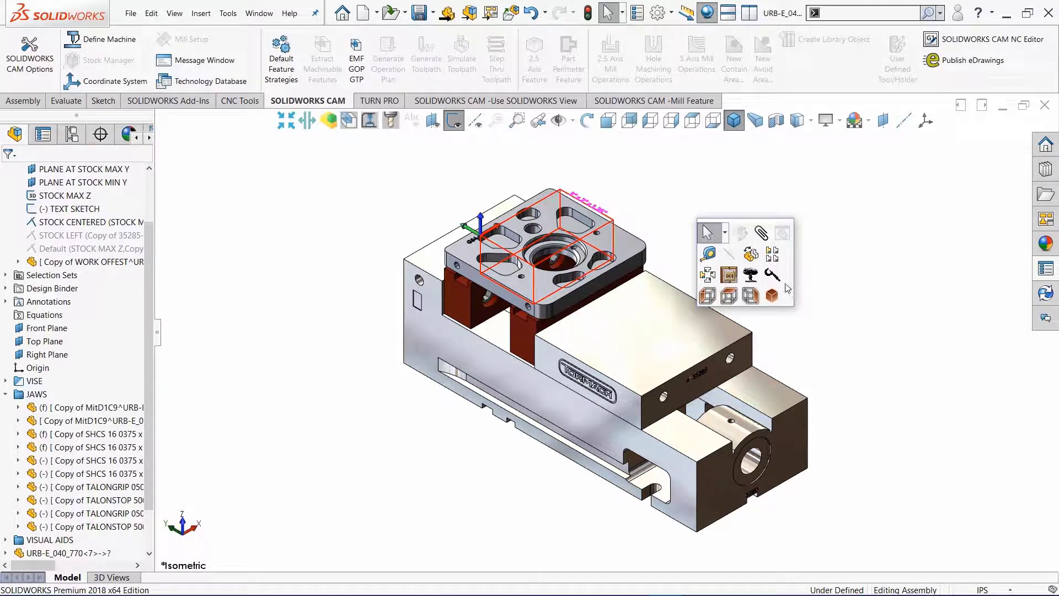
{"action": "left_click", "coordinate": [772, 296]}
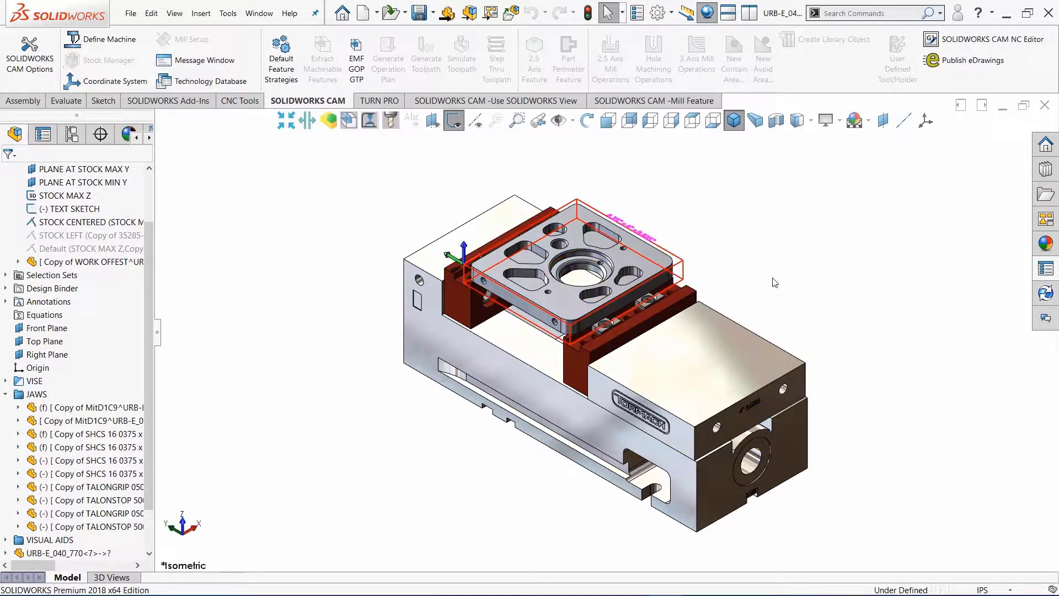
Look up the 0.625" x 4" aluminum 6061-T6511 extruded rectangle on OnlineMetals and review its dimensions and available lengths.
{"action": "scroll", "coordinate": [623, 215], "scroll_direction": "down", "scroll_amount": 3}
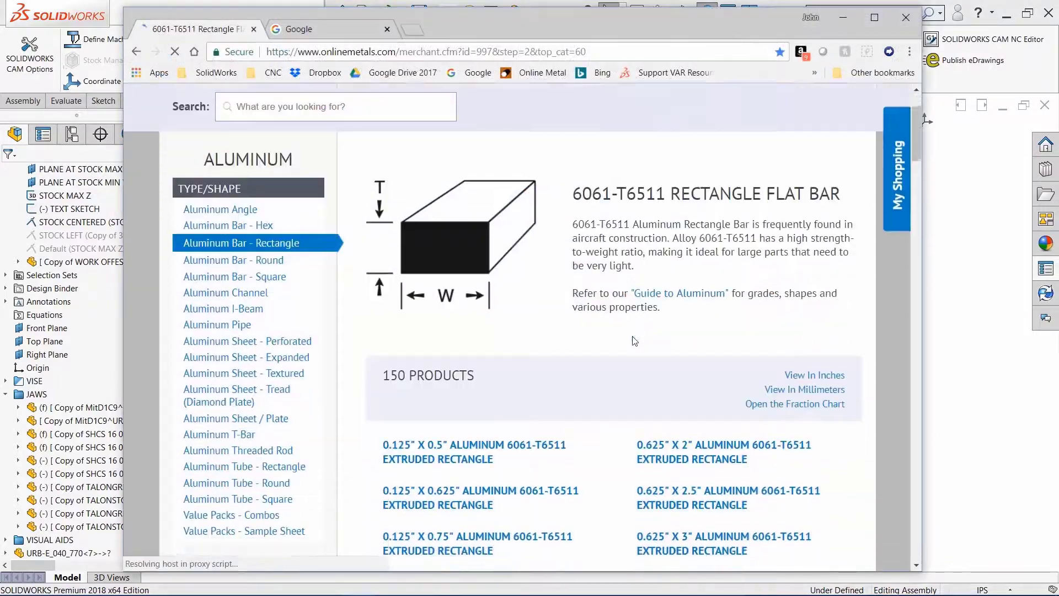
{"action": "scroll", "coordinate": [634, 341], "scroll_direction": "down", "scroll_amount": 3}
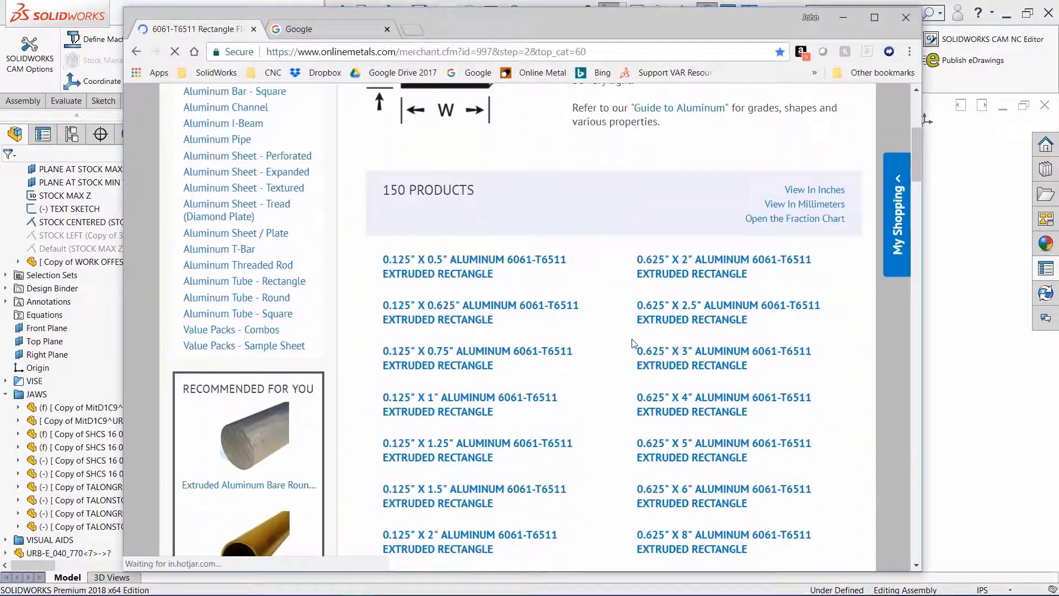
{"action": "left_click", "coordinate": [689, 402]}
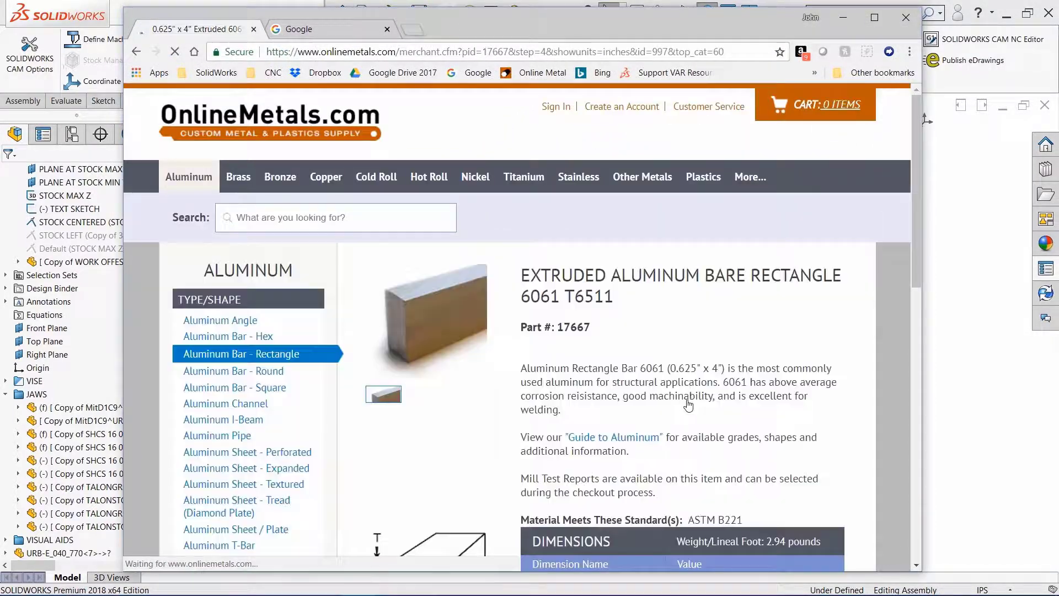
{"action": "scroll", "coordinate": [688, 406], "scroll_direction": "down", "scroll_amount": 4}
{"action": "scroll", "coordinate": [688, 405], "scroll_direction": "down", "scroll_amount": 1}
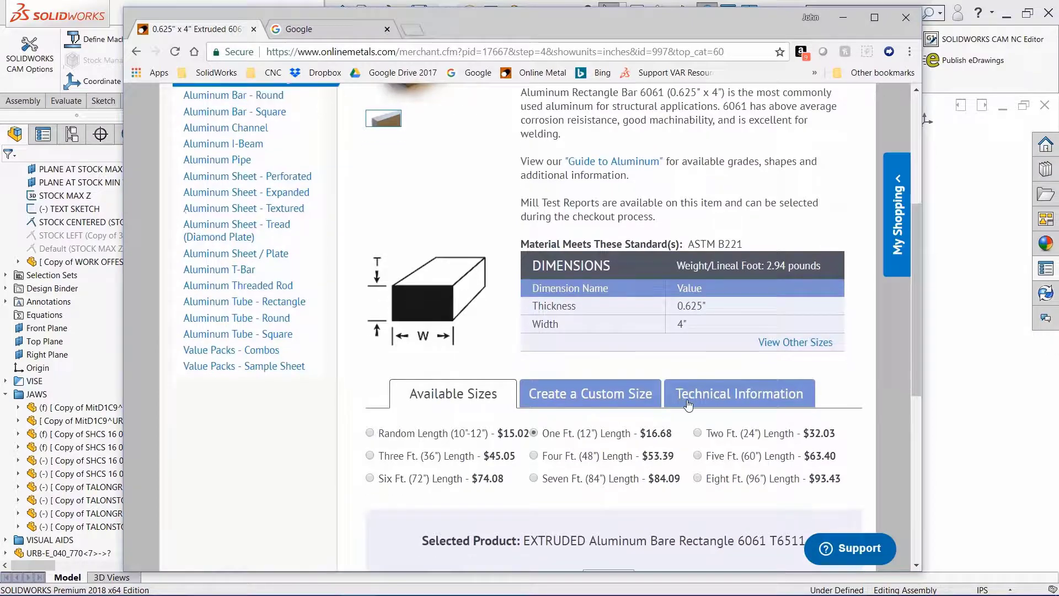
{"action": "left_click", "coordinate": [905, 19]}
{"action": "key", "text": "f"}
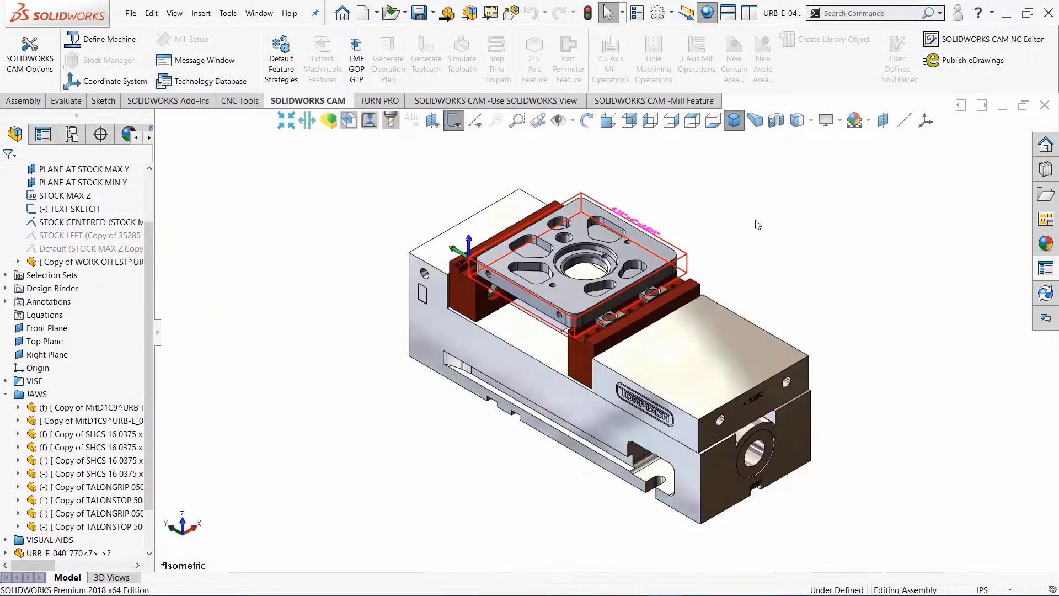
Open the assembly's fixture setup sheet and examine its saved BOM, G54 and GRIP VIEW zoom areas.
{"action": "right_click", "coordinate": [736, 222]}
{"action": "left_click", "coordinate": [779, 383]}
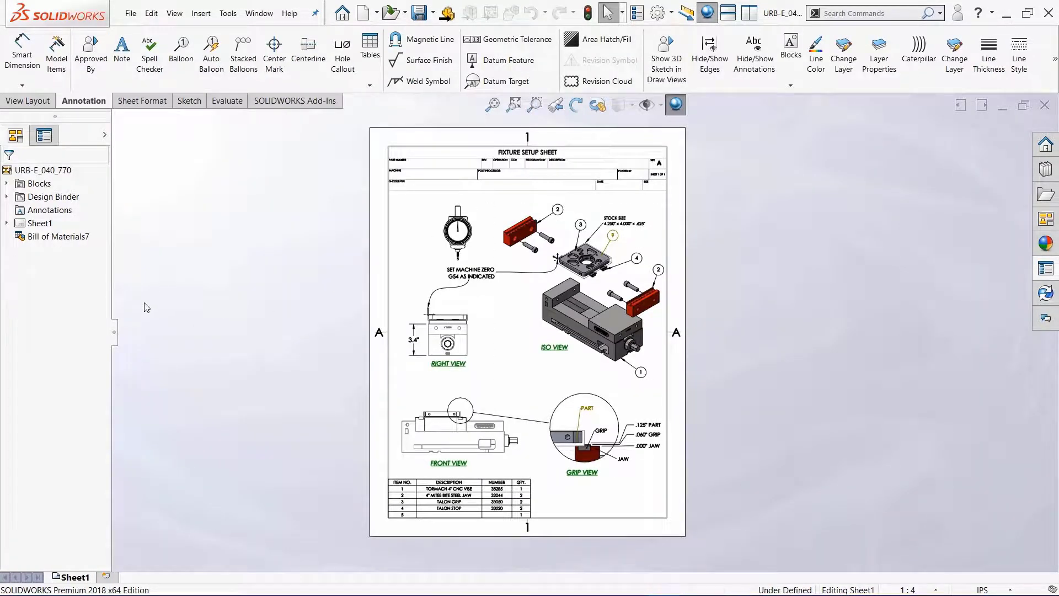
{"action": "key", "text": "space"}
{"action": "left_click", "coordinate": [176, 431]}
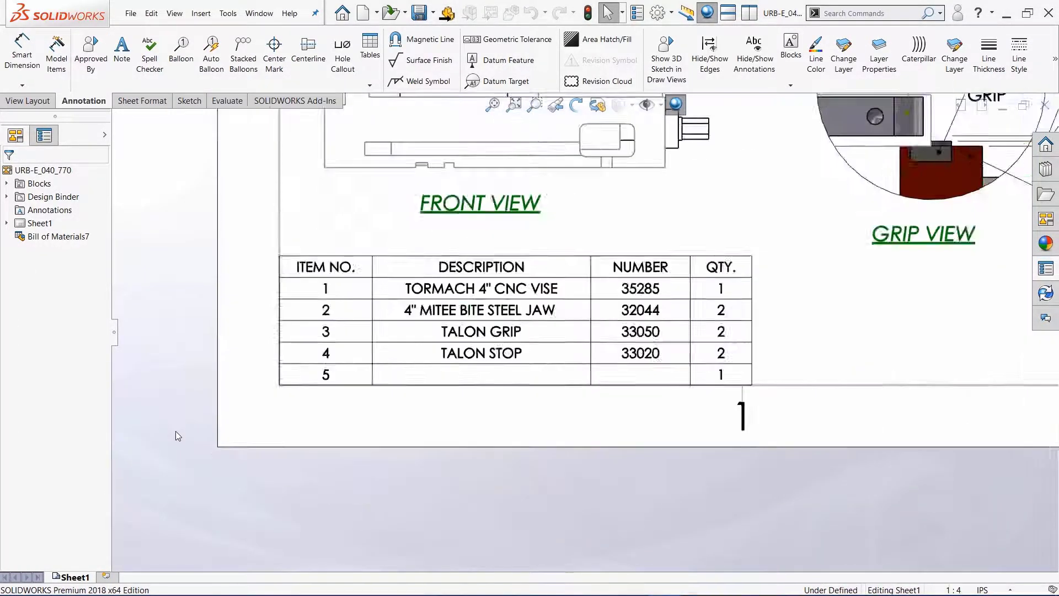
{"action": "key", "text": "space"}
{"action": "left_click", "coordinate": [137, 444]}
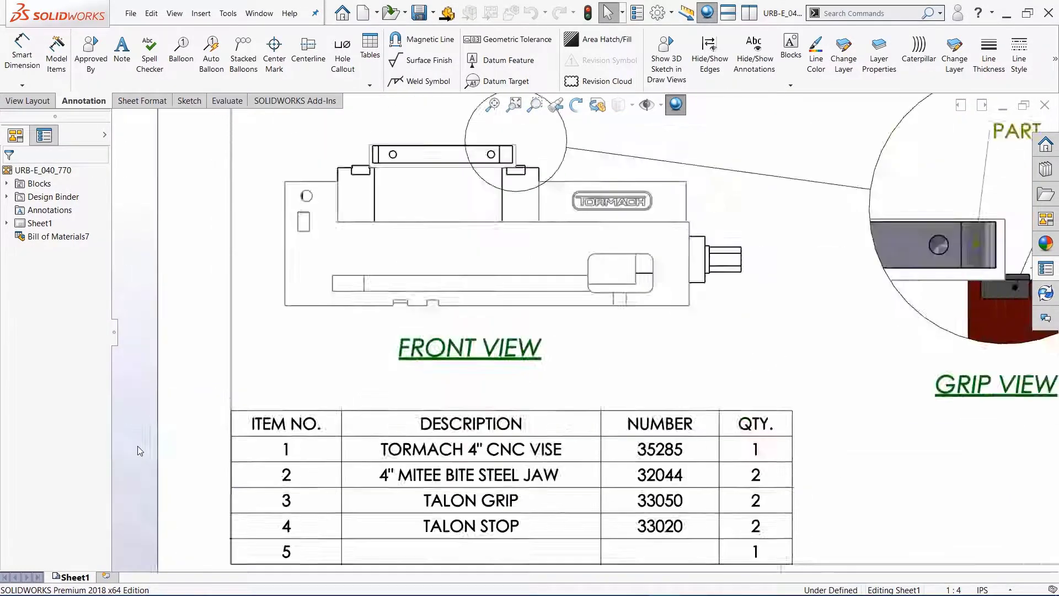
{"action": "key", "text": "space"}
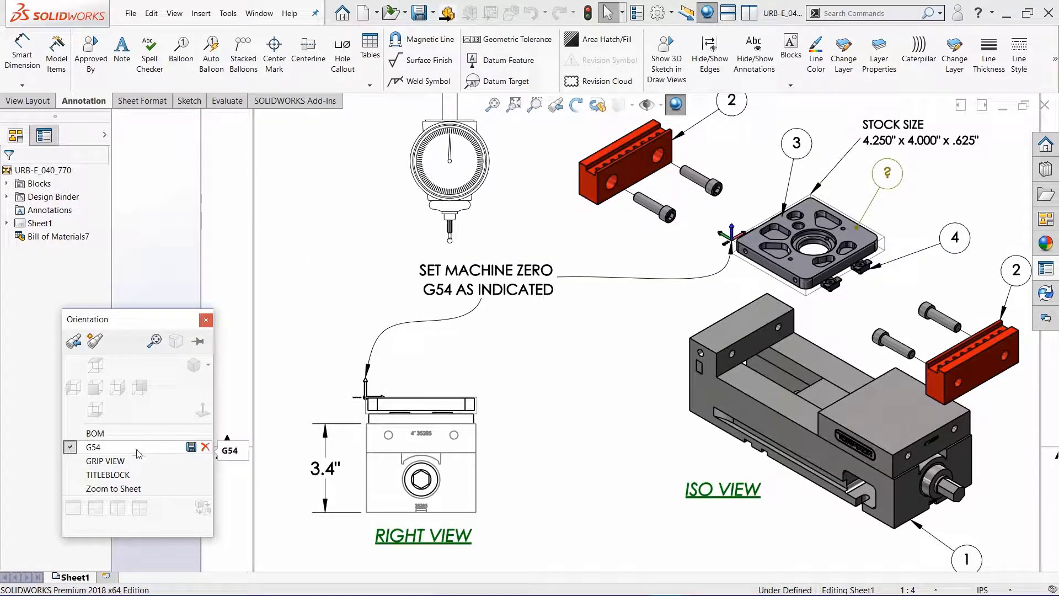
{"action": "left_click", "coordinate": [123, 464]}
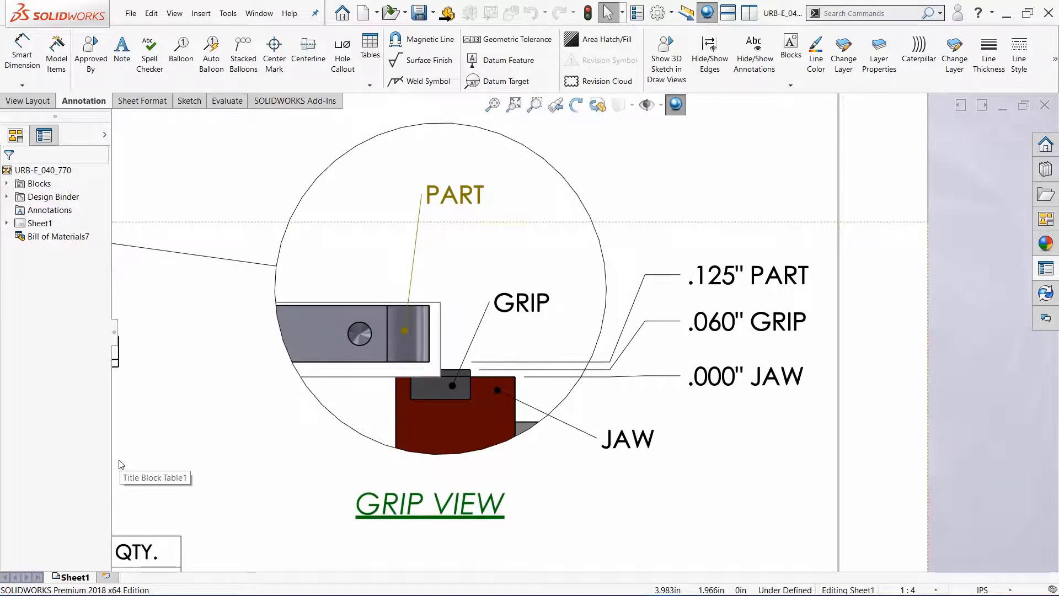
{"action": "key", "text": "space"}
{"action": "left_click", "coordinate": [67, 462]}
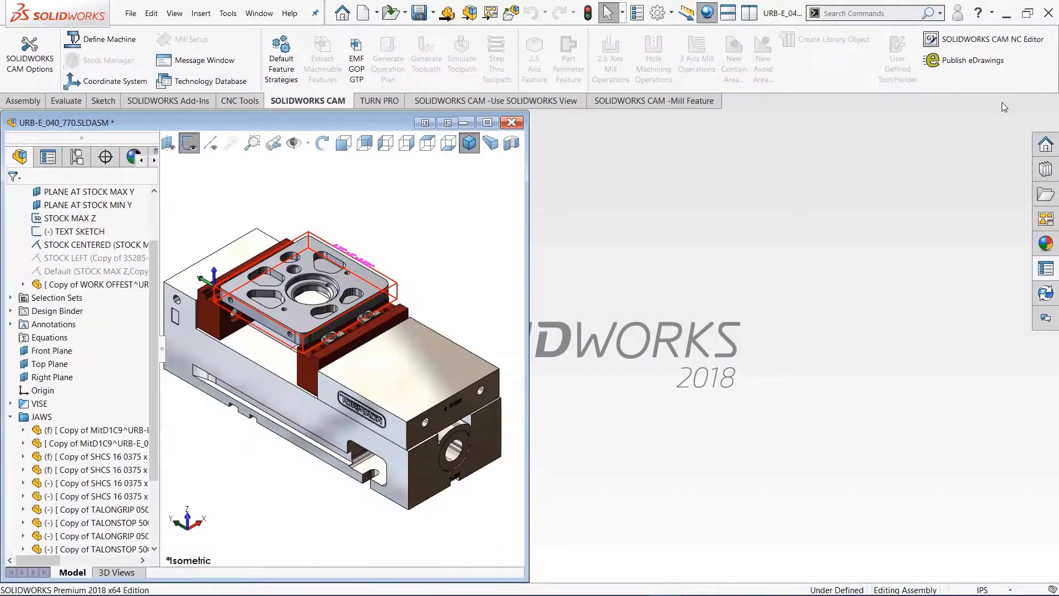
Return to the maximized assembly and open the Tormach PCNC 770 machine definition from the CAM tree.
{"action": "left_click", "coordinate": [487, 123]}
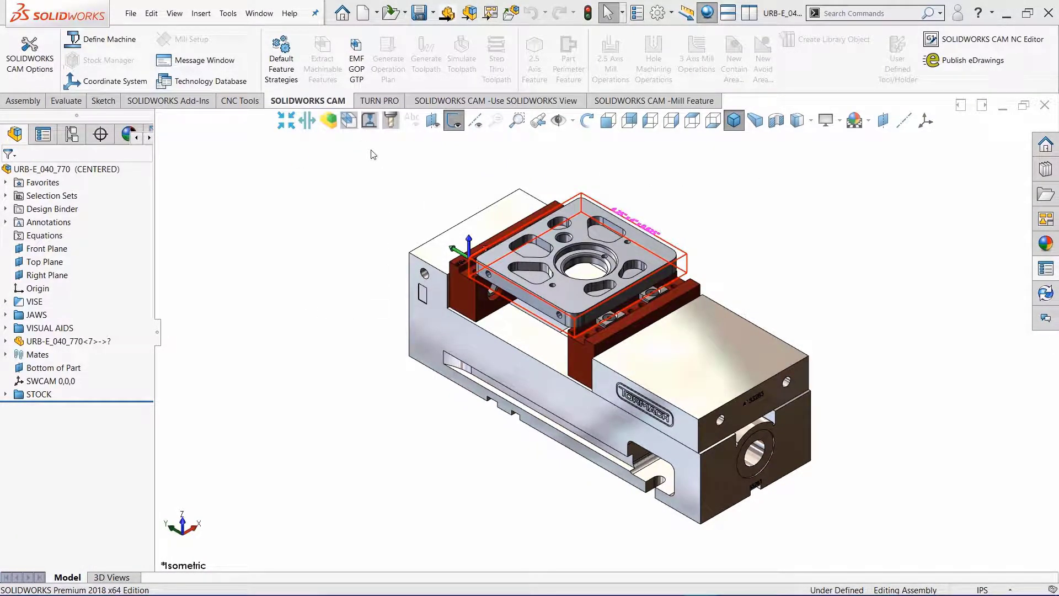
{"action": "left_click", "coordinate": [349, 119]}
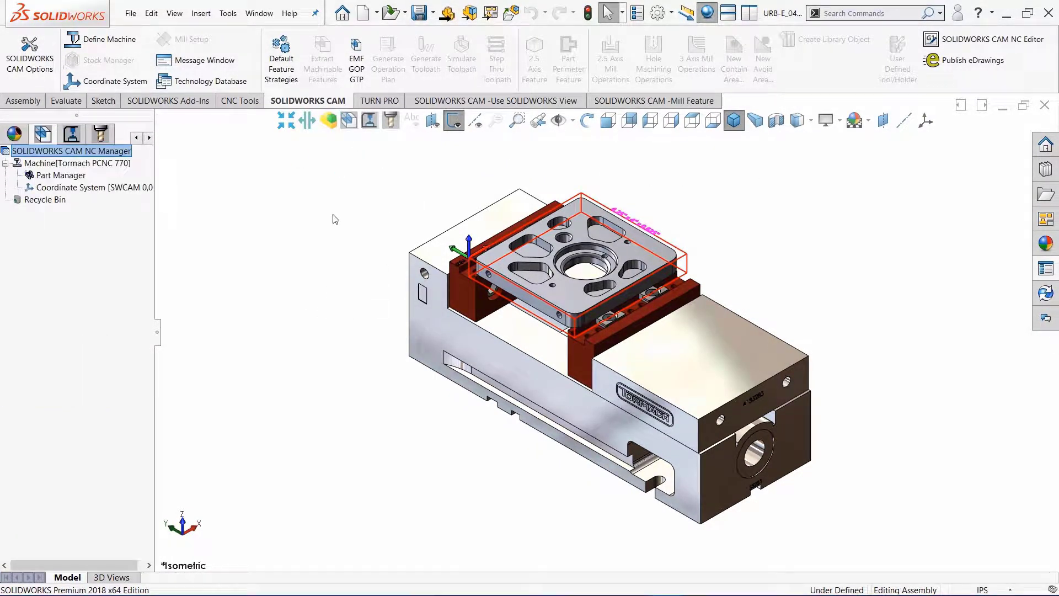
{"action": "right_click", "coordinate": [112, 162]}
{"action": "left_click", "coordinate": [134, 170]}
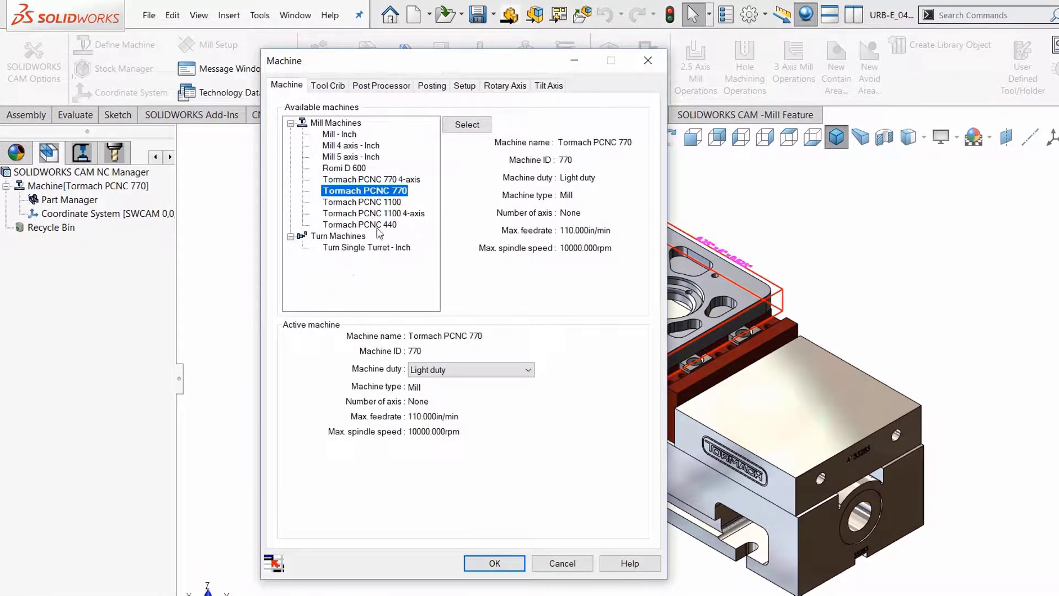
Review the machine's Tormach TTS tool crib and the full description of the TORMACH_770_PATHPILOT post processor.
{"action": "left_click", "coordinate": [327, 87]}
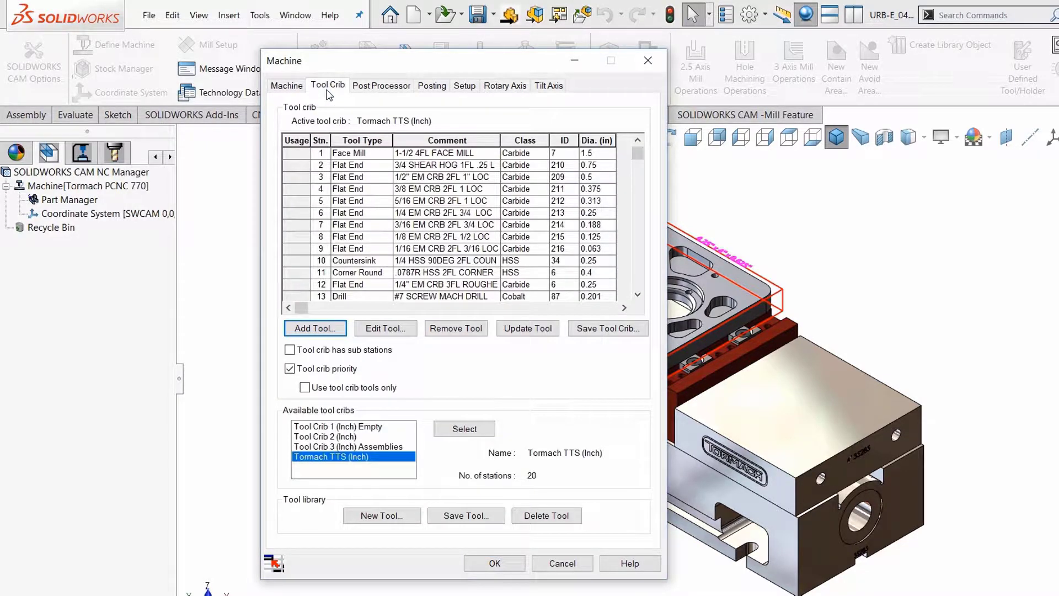
{"action": "left_click", "coordinate": [382, 86]}
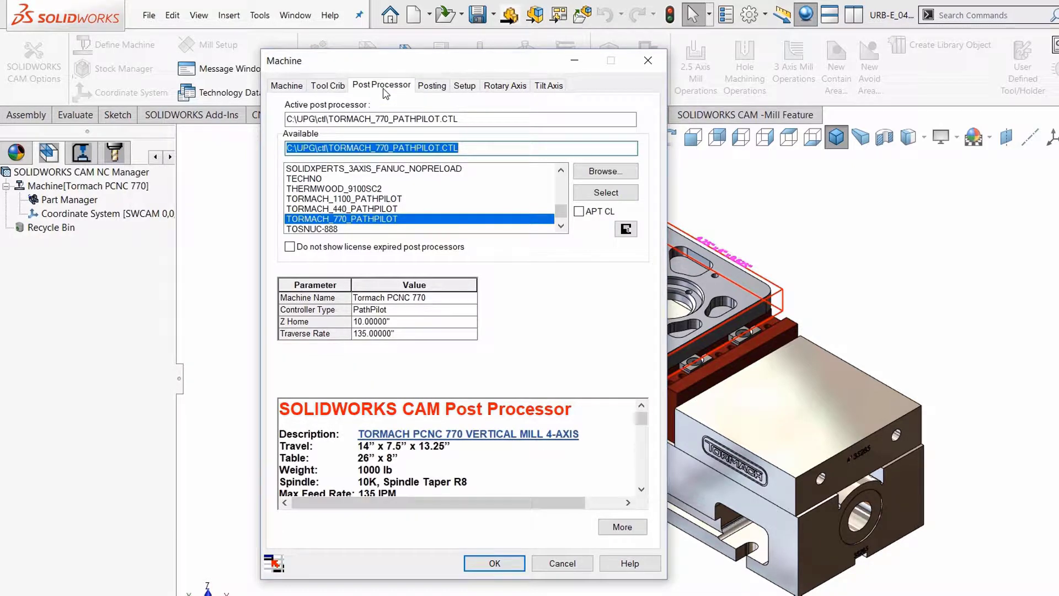
{"action": "left_click", "coordinate": [622, 527]}
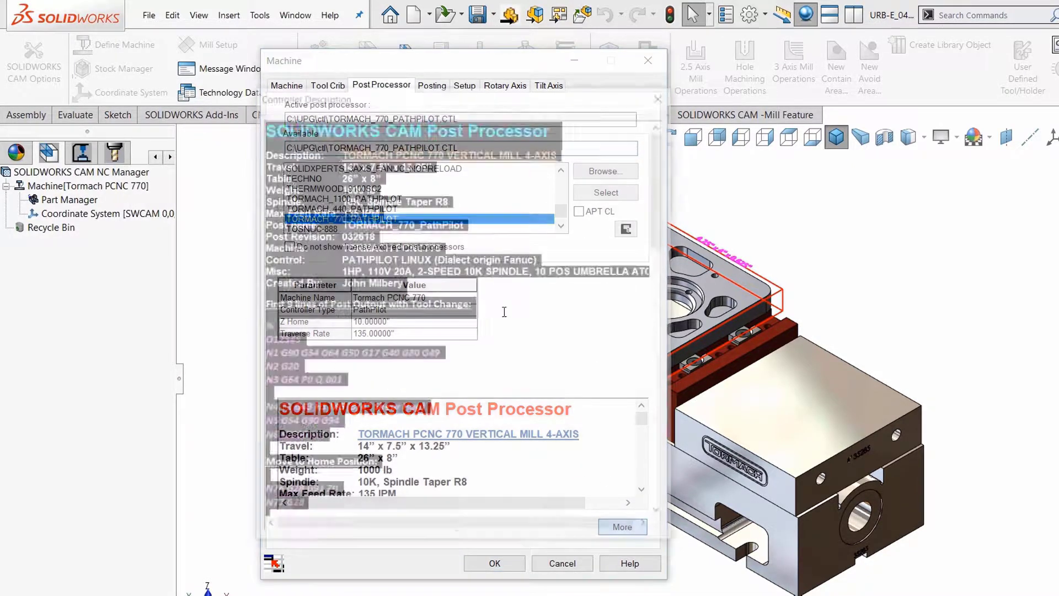
{"action": "left_click", "coordinate": [530, 357]}
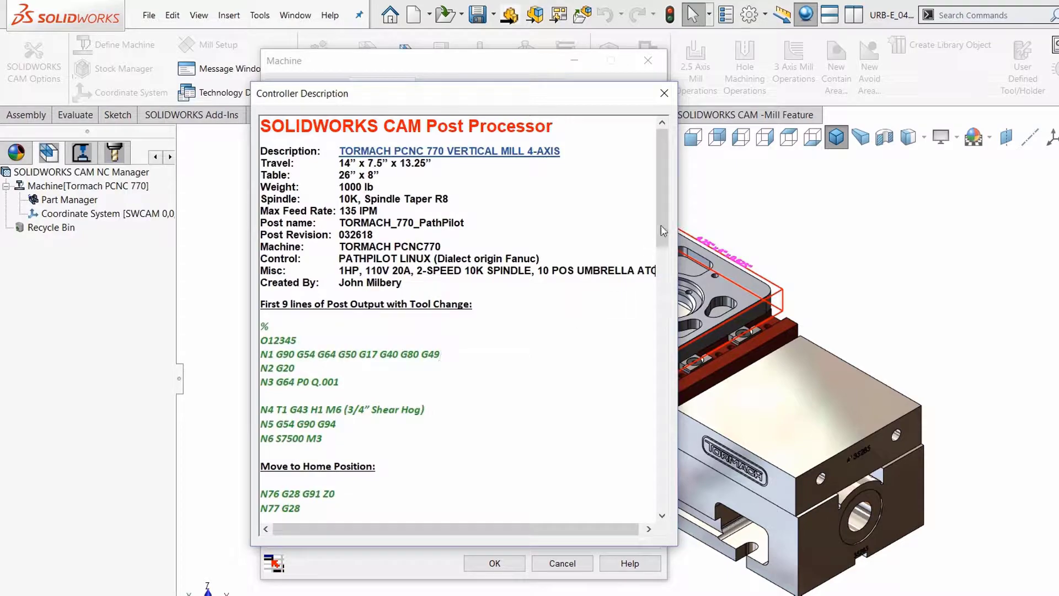
{"action": "mouse_move", "coordinate": [662, 230]}
{"action": "left_mouse_down"}
{"action": "mouse_move", "coordinate": [657, 514]}
{"action": "mouse_move", "coordinate": [653, 236]}
{"action": "left_mouse_up"}
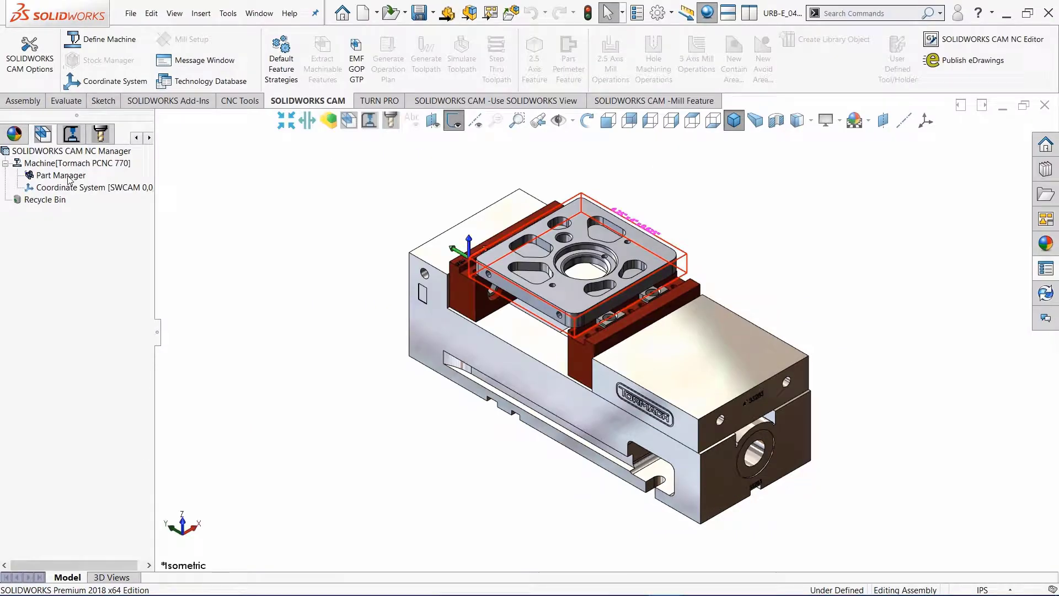
Add the URB-E_040_770 plate to the CAM Part Manager as the part to machine.
{"action": "right_click", "coordinate": [69, 179]}
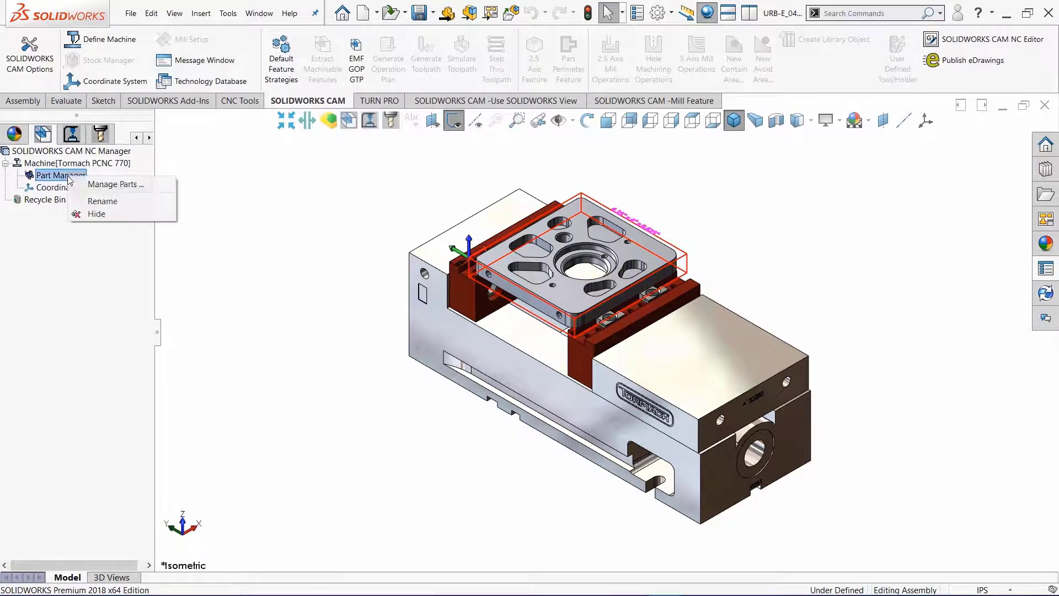
{"action": "left_click", "coordinate": [105, 183]}
{"action": "left_click", "coordinate": [523, 312]}
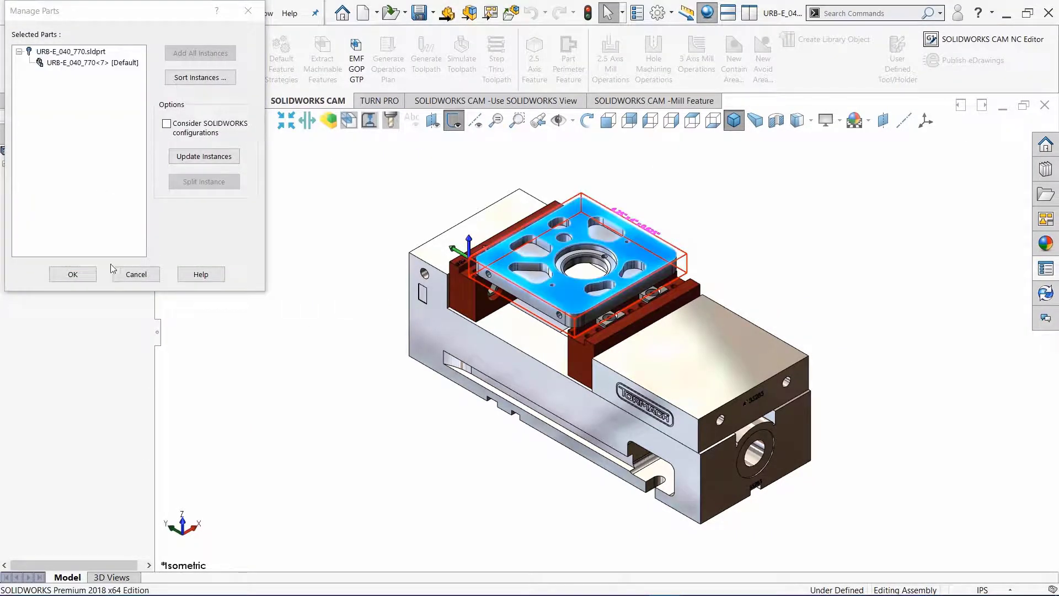
{"action": "left_click", "coordinate": [78, 274]}
Define the 6061-T6 stock as an extrusion of the STOCK XY sketch up to the PLANE AT STOCK MAX Z reference plane.
{"action": "right_click", "coordinate": [105, 223]}
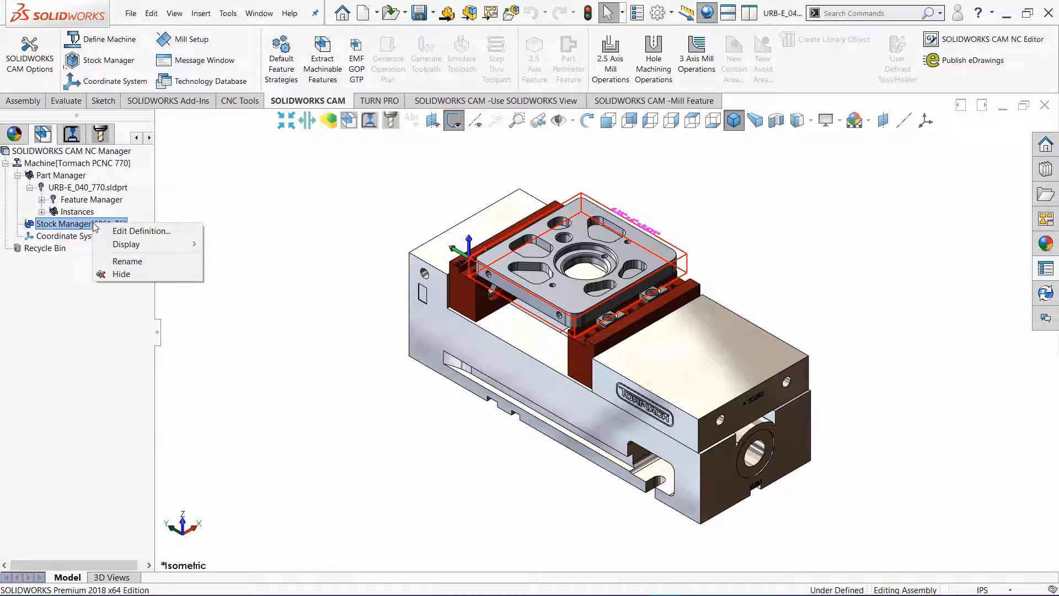
{"action": "left_click", "coordinate": [121, 232]}
{"action": "left_click", "coordinate": [68, 320]}
{"action": "left_click", "coordinate": [199, 148]}
{"action": "left_click", "coordinate": [212, 162]}
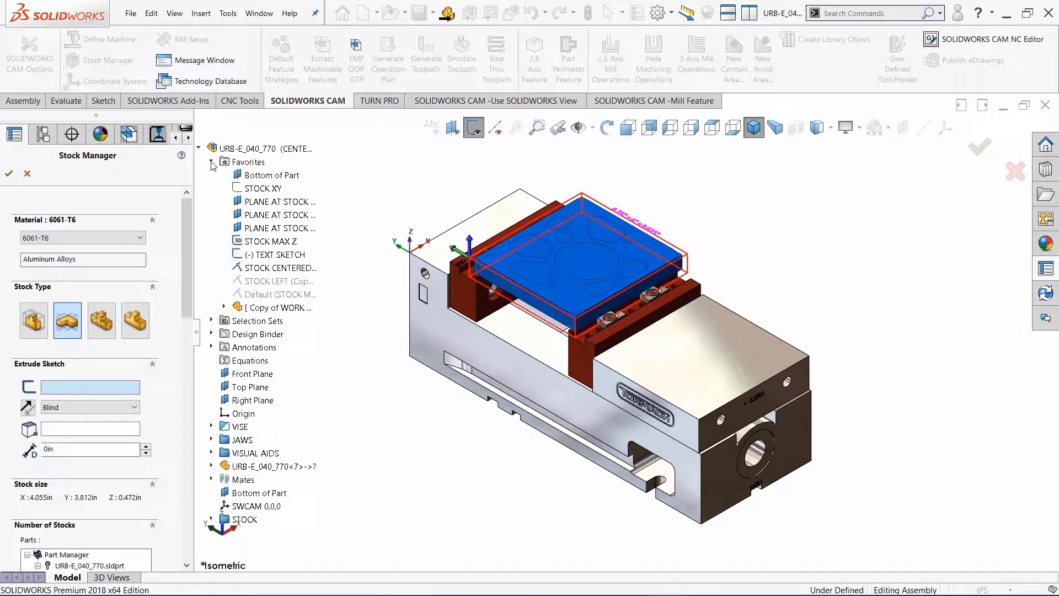
{"action": "left_click", "coordinate": [259, 188]}
{"action": "left_click", "coordinate": [271, 201]}
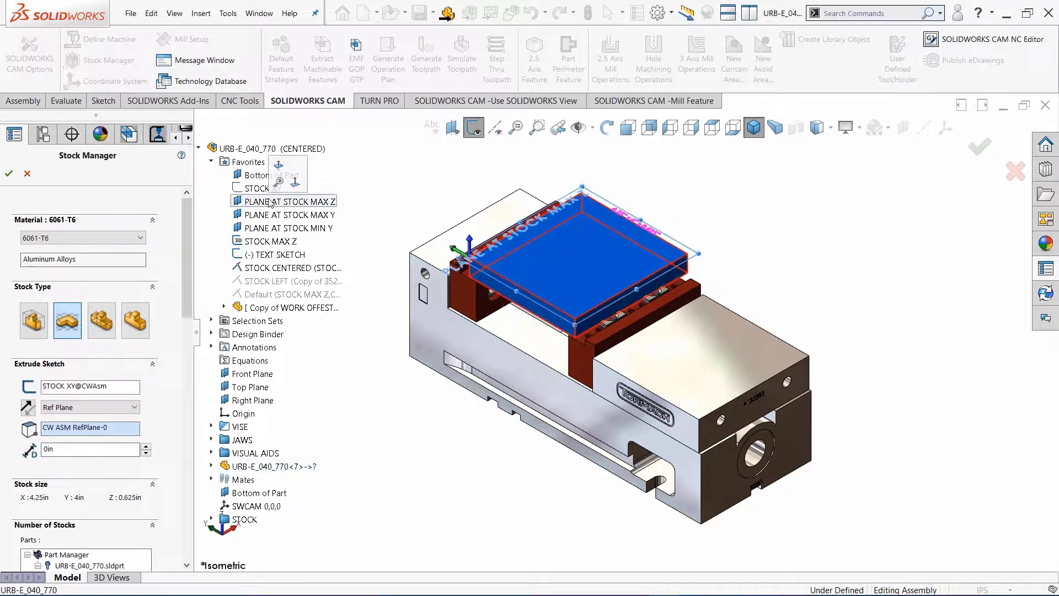
{"action": "left_click", "coordinate": [10, 174]}
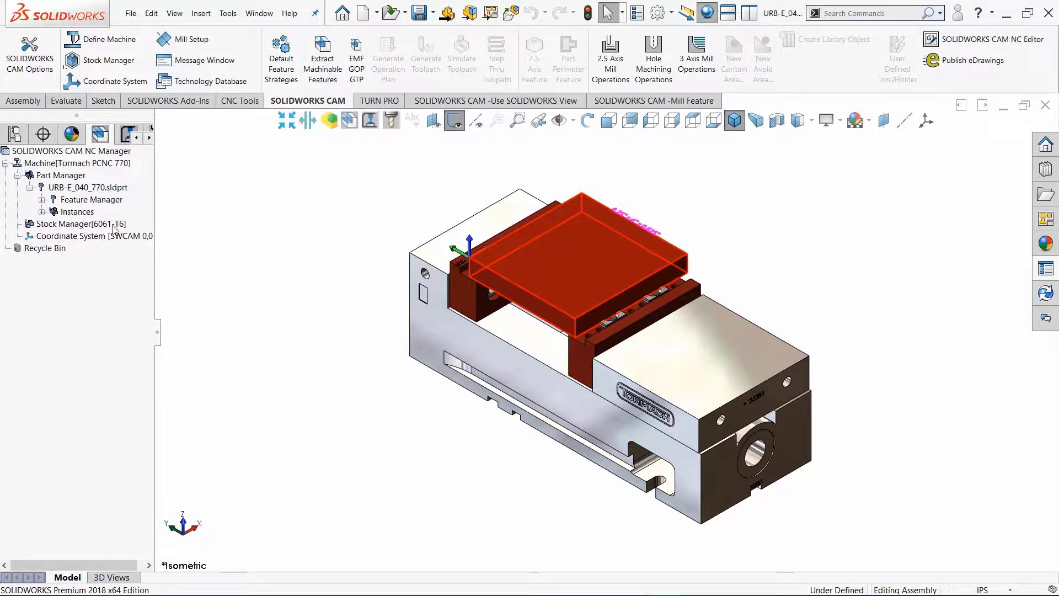
Start a 2.5 axis Contour Mill operation with the T11 0.079 corner rounding tool from the Tormach TTS crib.
{"action": "left_click", "coordinate": [393, 121]}
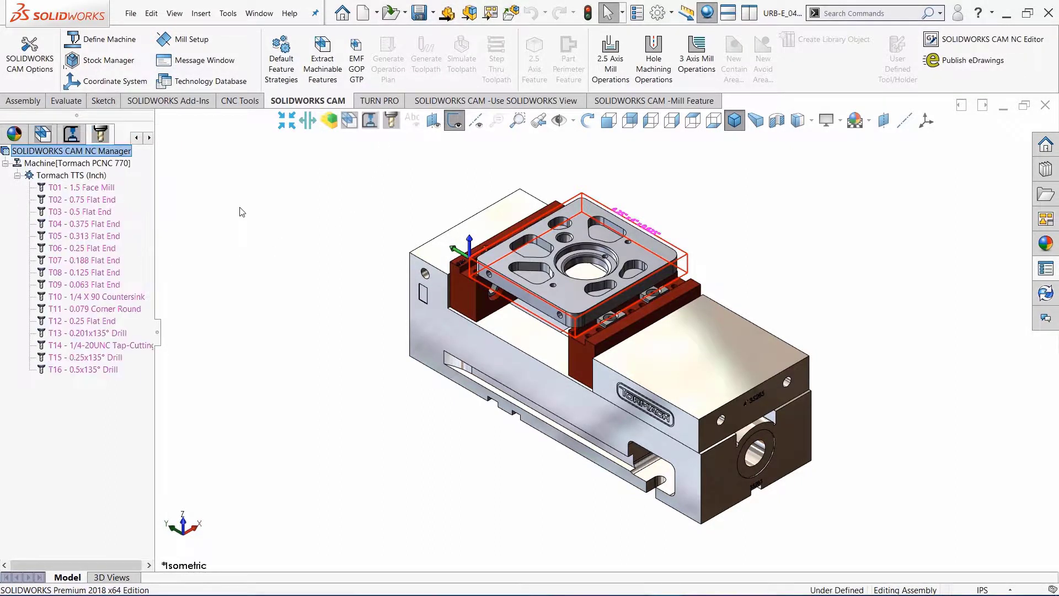
{"action": "right_click", "coordinate": [113, 311]}
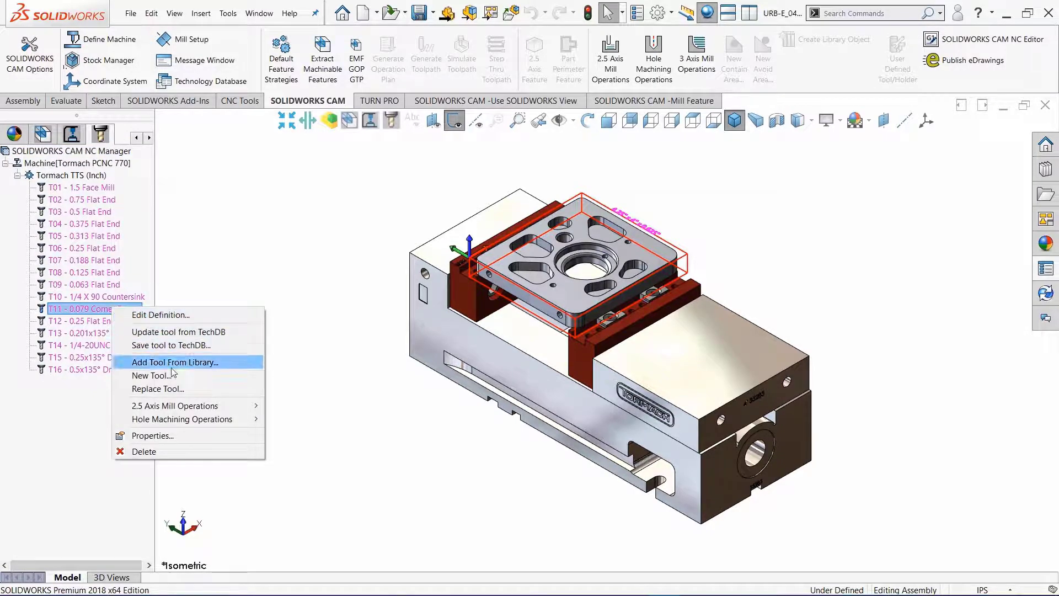
{"action": "mouse_move", "coordinate": [183, 408]}
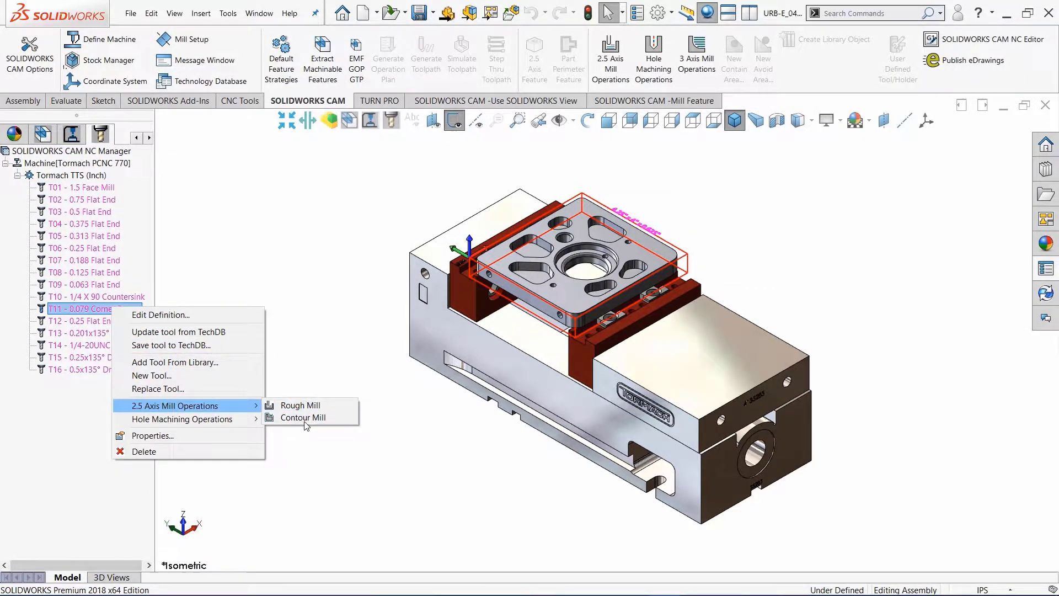
{"action": "left_click", "coordinate": [304, 418]}
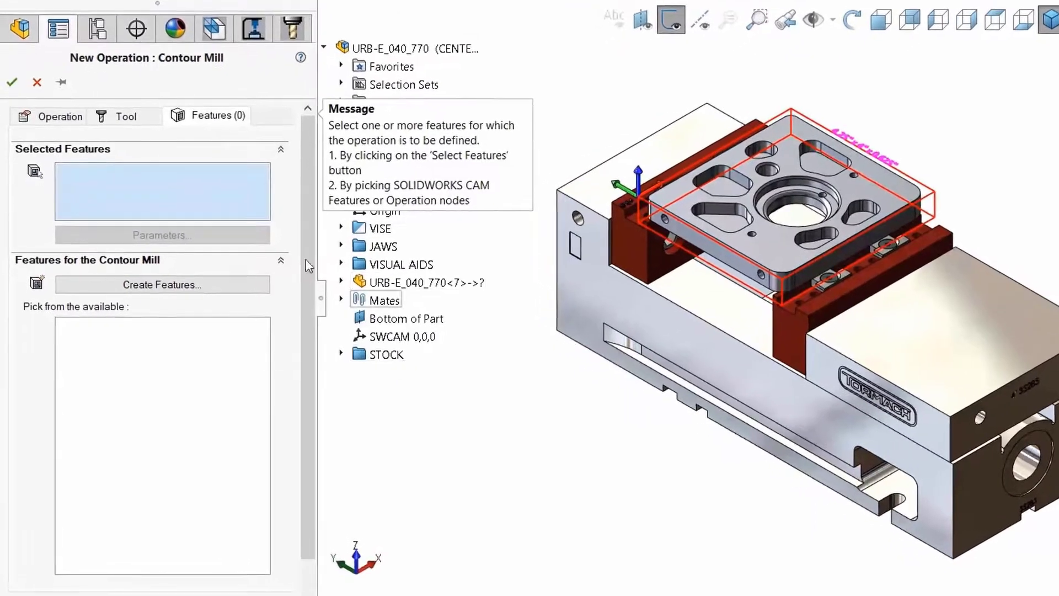
Create a new 2.5 axis feature for the operation, with its setup direction taken from the plate's top face.
{"action": "left_click", "coordinate": [155, 284]}
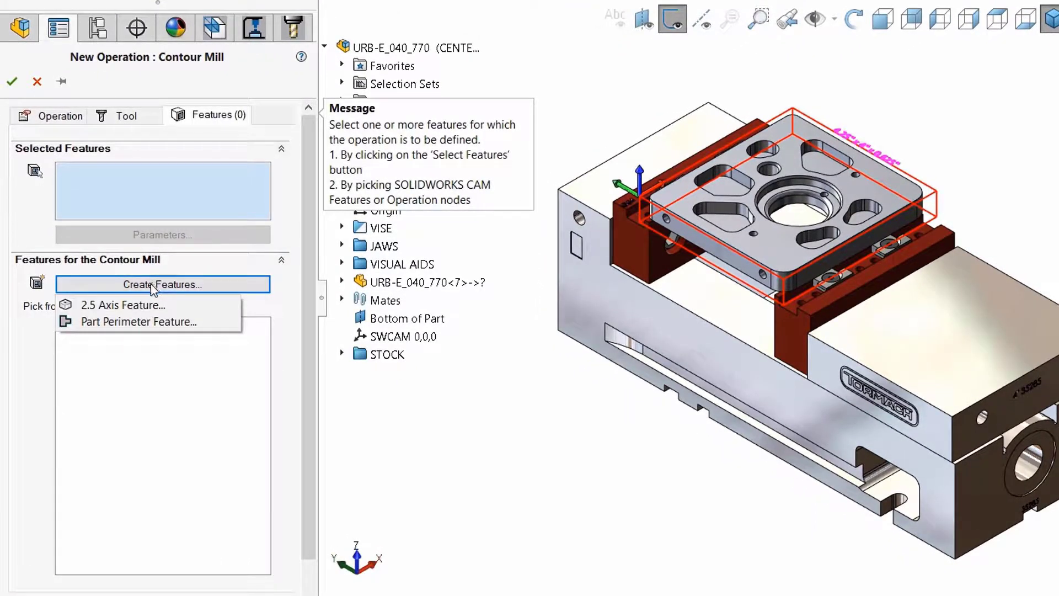
{"action": "left_click", "coordinate": [144, 303]}
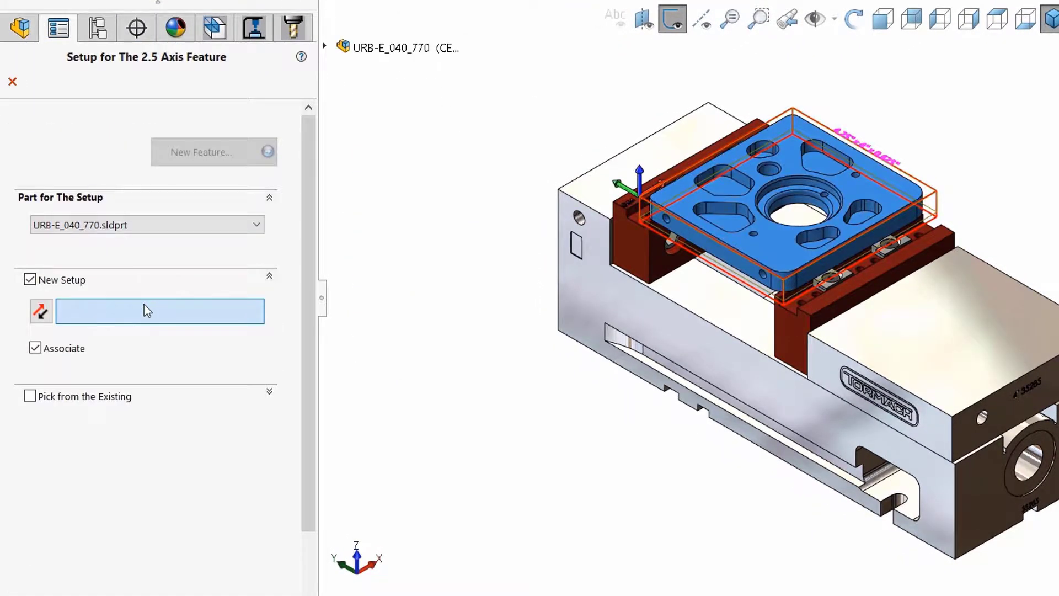
{"action": "left_click", "coordinate": [770, 254]}
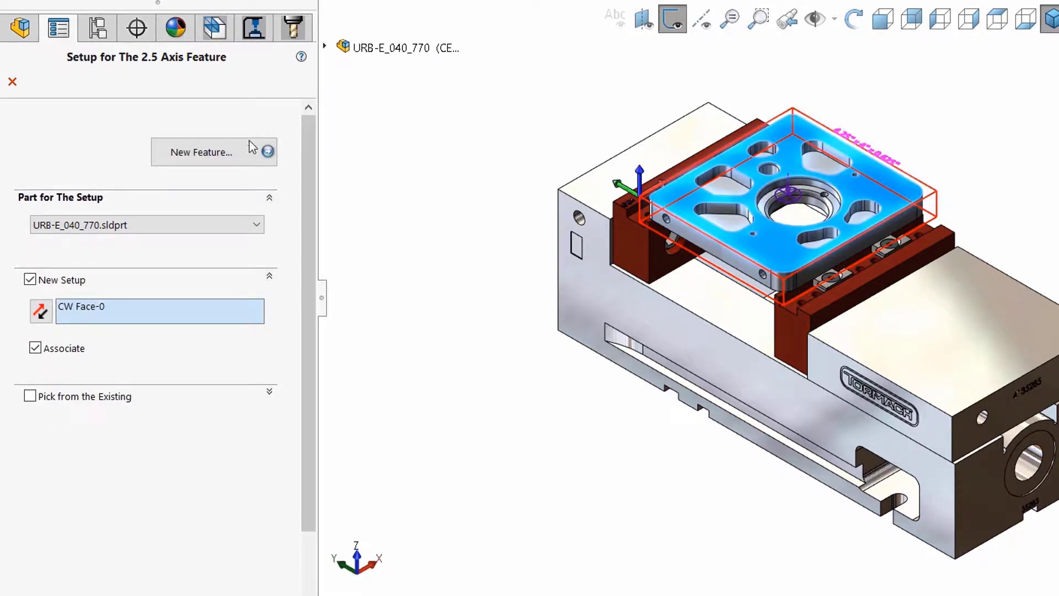
{"action": "left_click", "coordinate": [249, 146]}
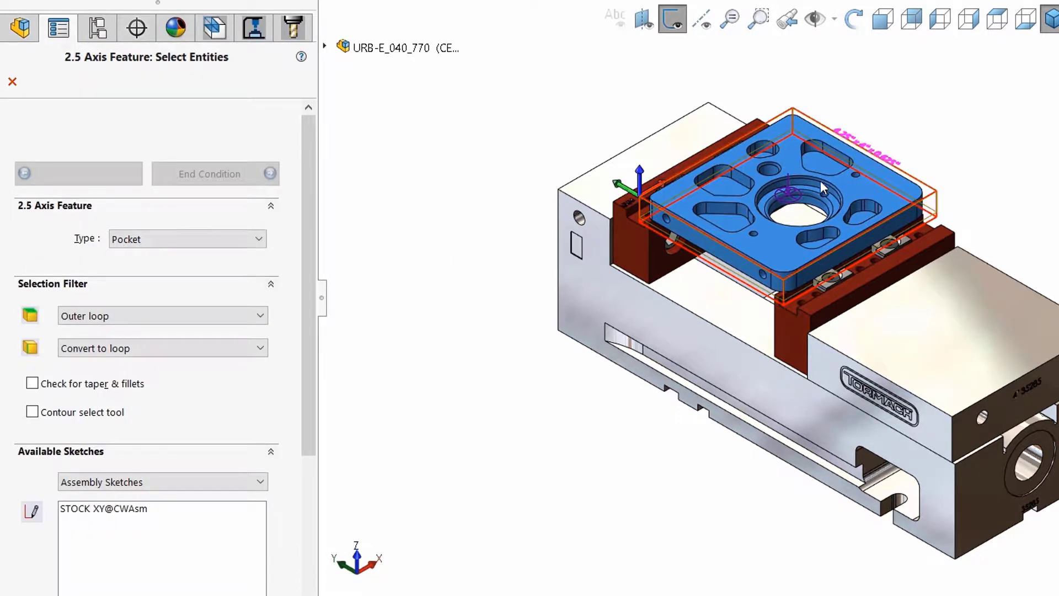
Define a Rough-Finish pocket from the lower edge of the central bore's fillet, ending up to the counterbore's ledge face.
{"action": "scroll", "coordinate": [823, 187], "scroll_direction": "down", "scroll_amount": 8}
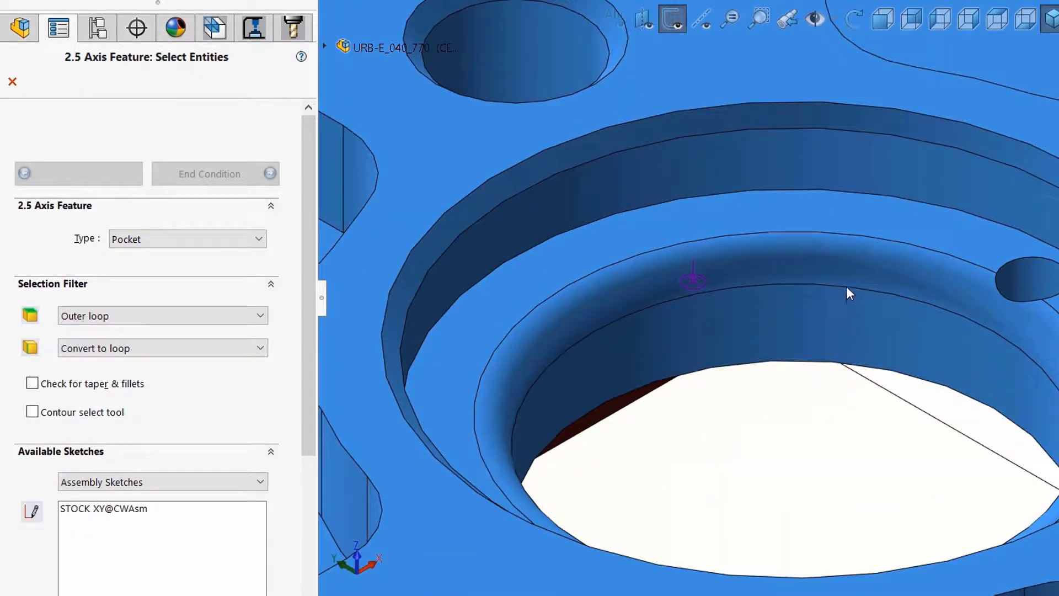
{"action": "left_click", "coordinate": [846, 286]}
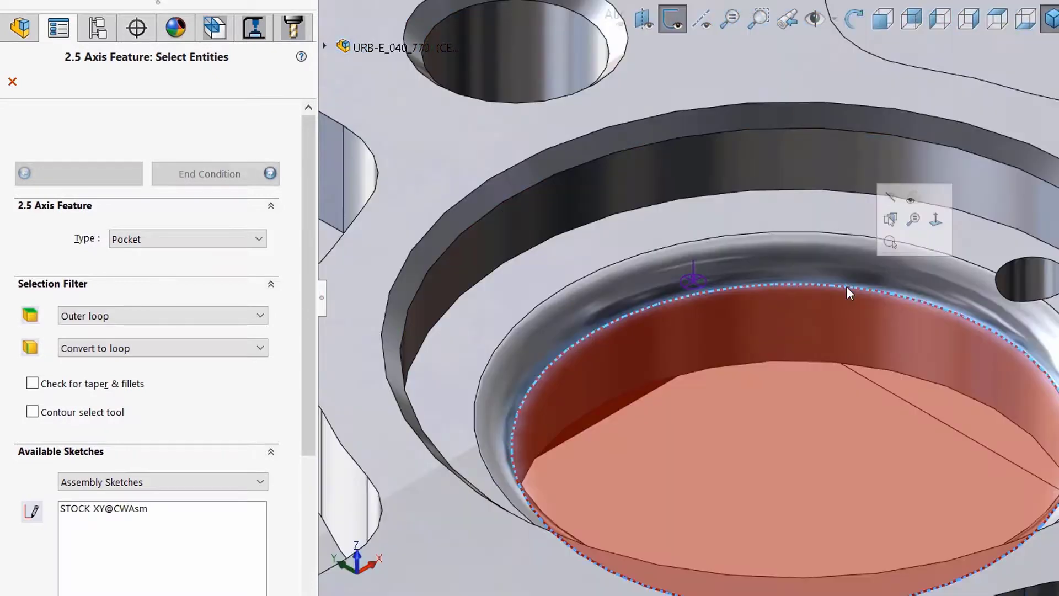
{"action": "left_click", "coordinate": [230, 175]}
{"action": "left_click", "coordinate": [852, 211]}
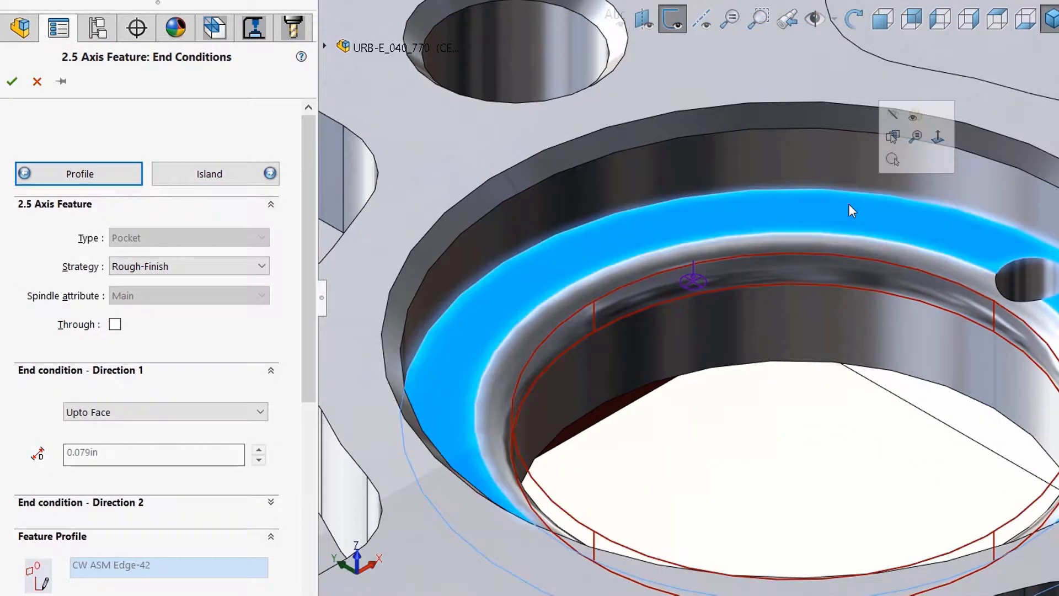
{"action": "left_click", "coordinate": [11, 82]}
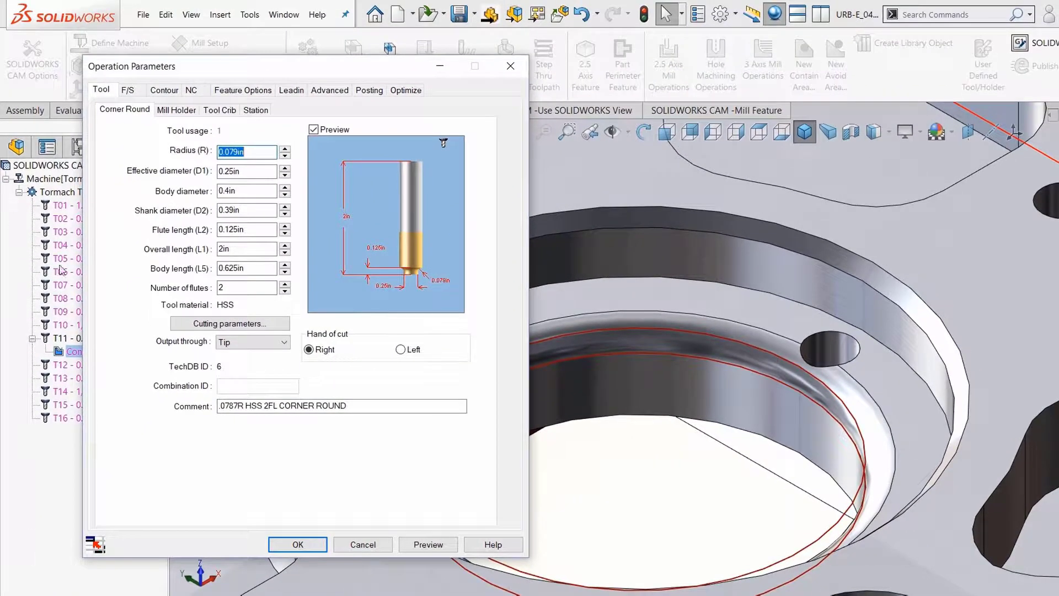
Review the contour operation's feed and speed, contour, NC, feature option and lead-in parameters, and accept them.
{"action": "left_click", "coordinate": [127, 90]}
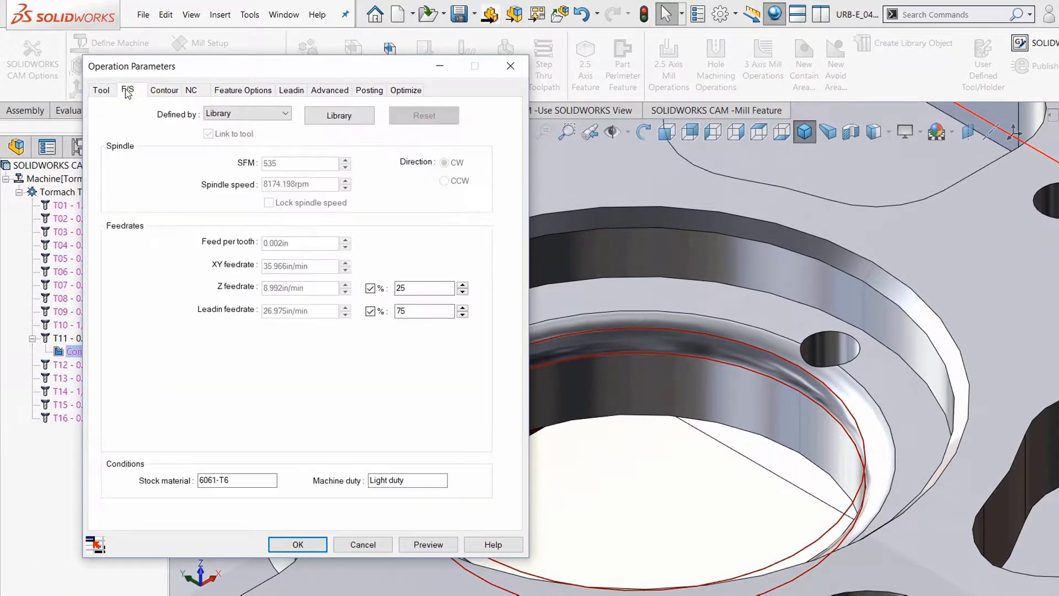
{"action": "left_click", "coordinate": [165, 91]}
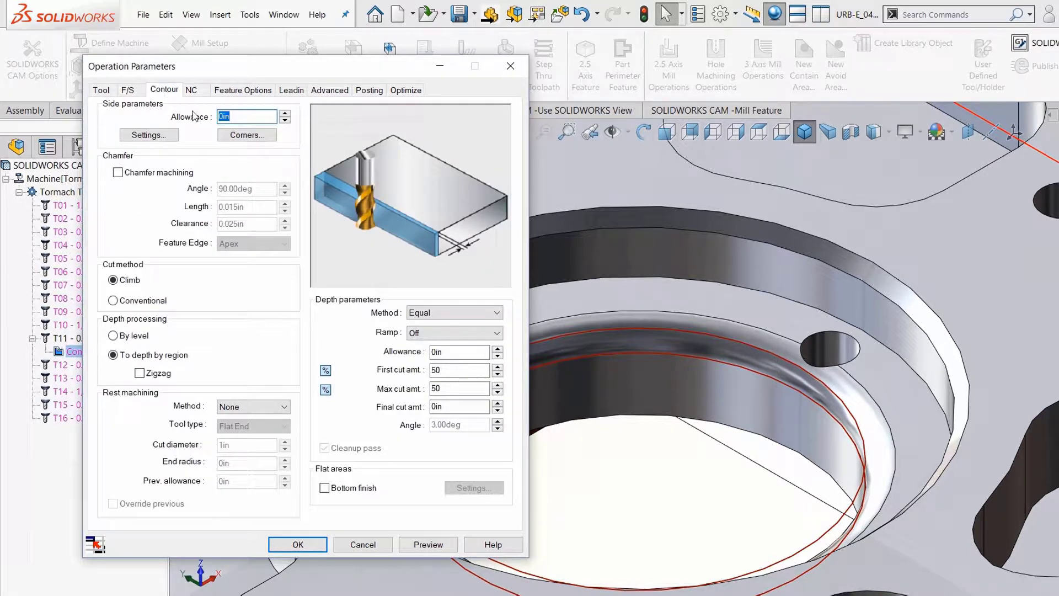
{"action": "left_click", "coordinate": [191, 91]}
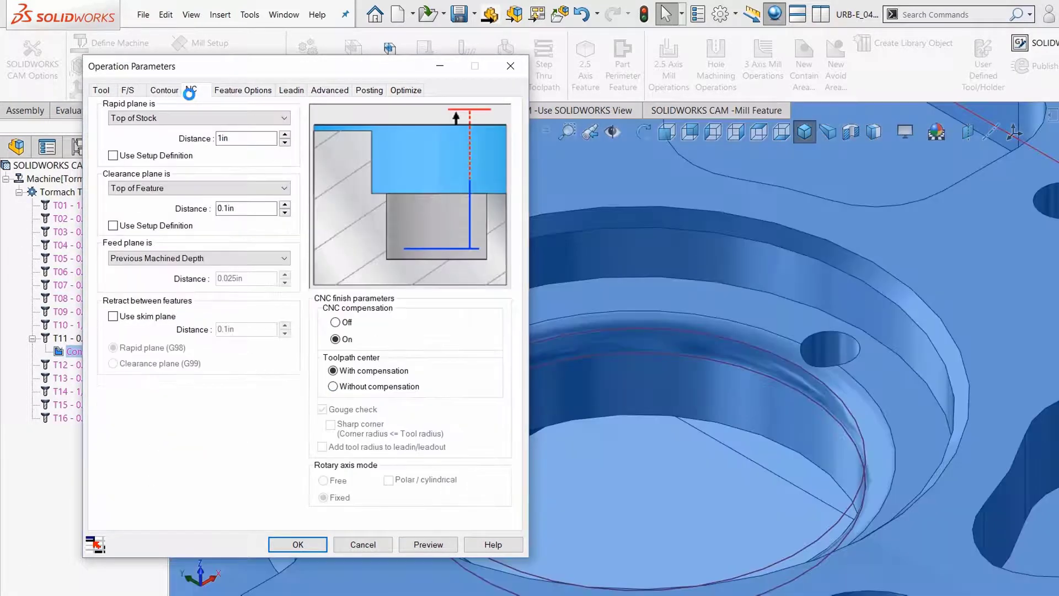
{"action": "left_click", "coordinate": [245, 91]}
{"action": "left_click", "coordinate": [290, 90]}
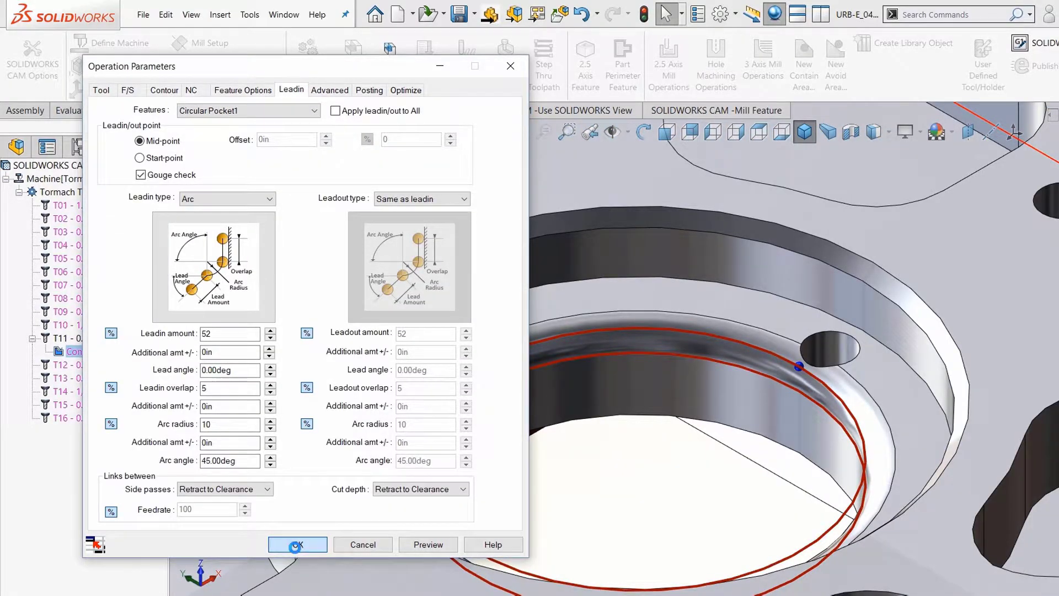
{"action": "left_click", "coordinate": [296, 544]}
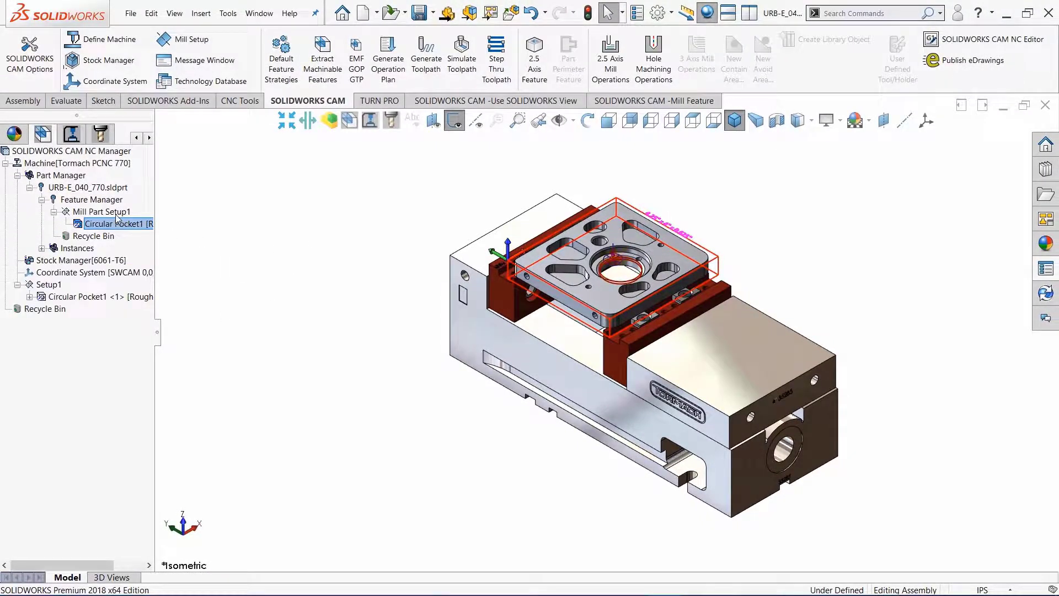
Add a Rough-Finish open pocket perimeter feature through to the part's bottom in Mill Part Setup1, and generate its operation plan.
{"action": "left_click", "coordinate": [116, 213]}
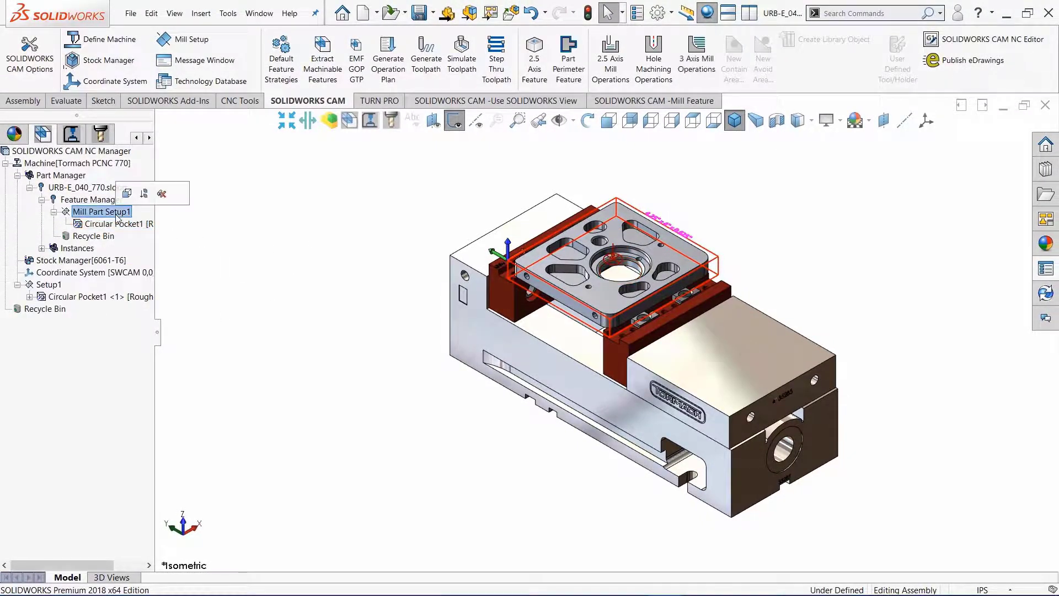
{"action": "left_click", "coordinate": [575, 81]}
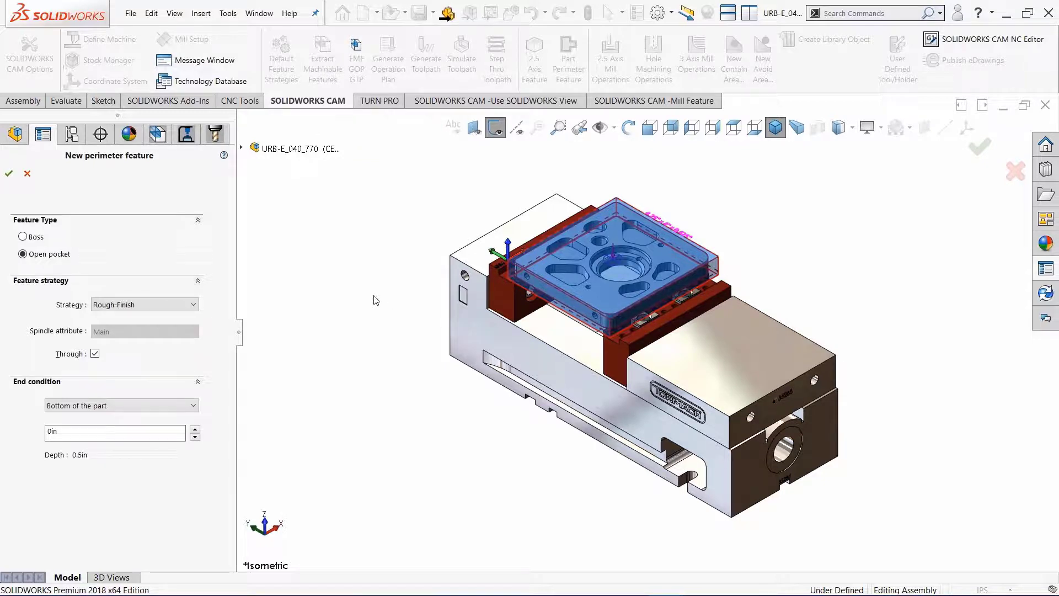
{"action": "left_click", "coordinate": [8, 173]}
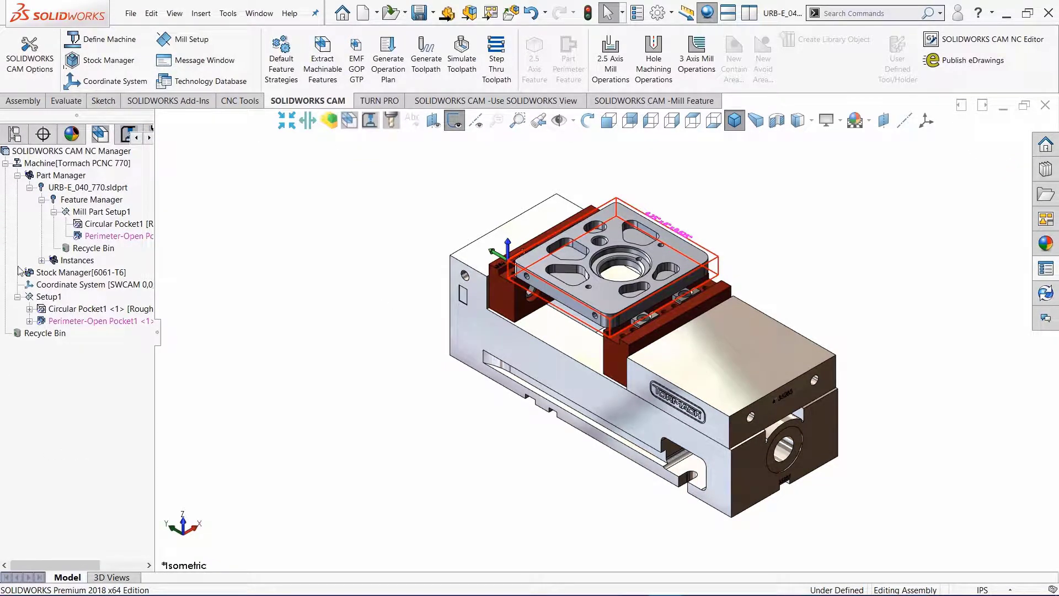
{"action": "right_click", "coordinate": [91, 321]}
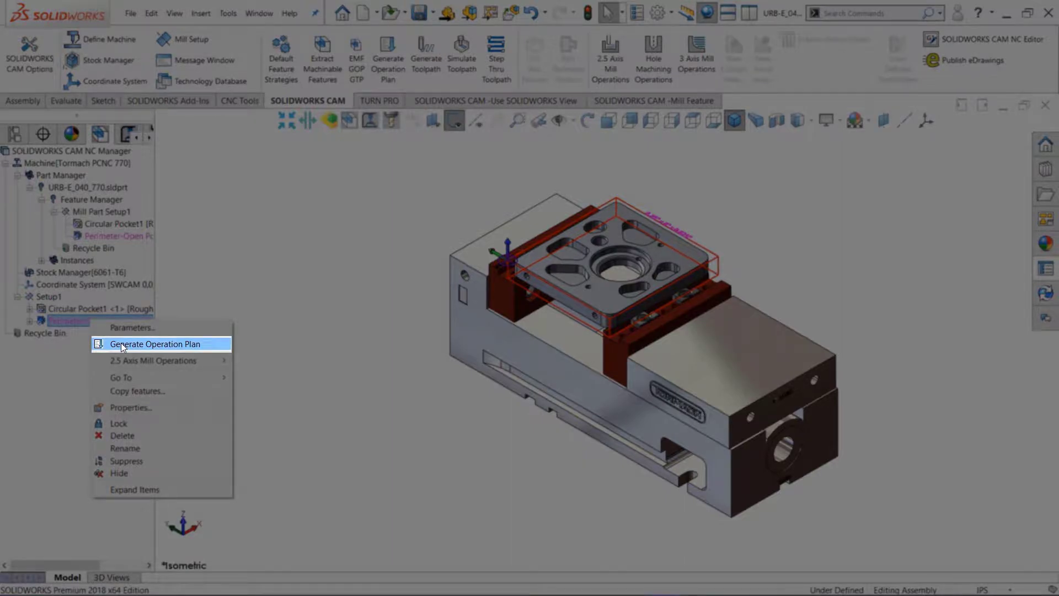
{"action": "left_click", "coordinate": [121, 343]}
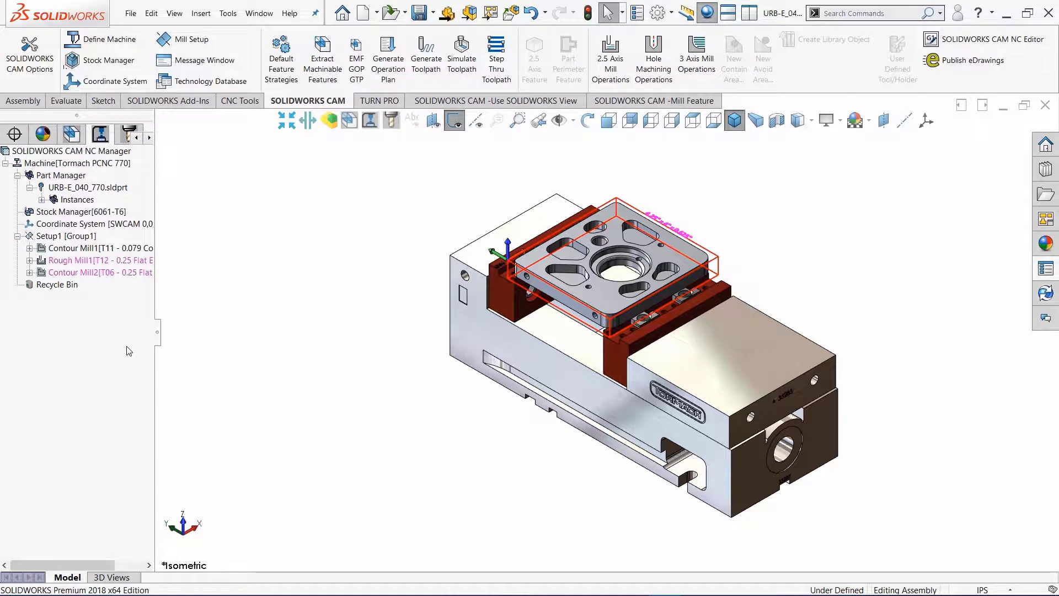
Generate toolpaths for the perimeter's Rough Mill1 and Contour Mill2 operations together.
{"action": "left_click", "coordinate": [125, 264]}
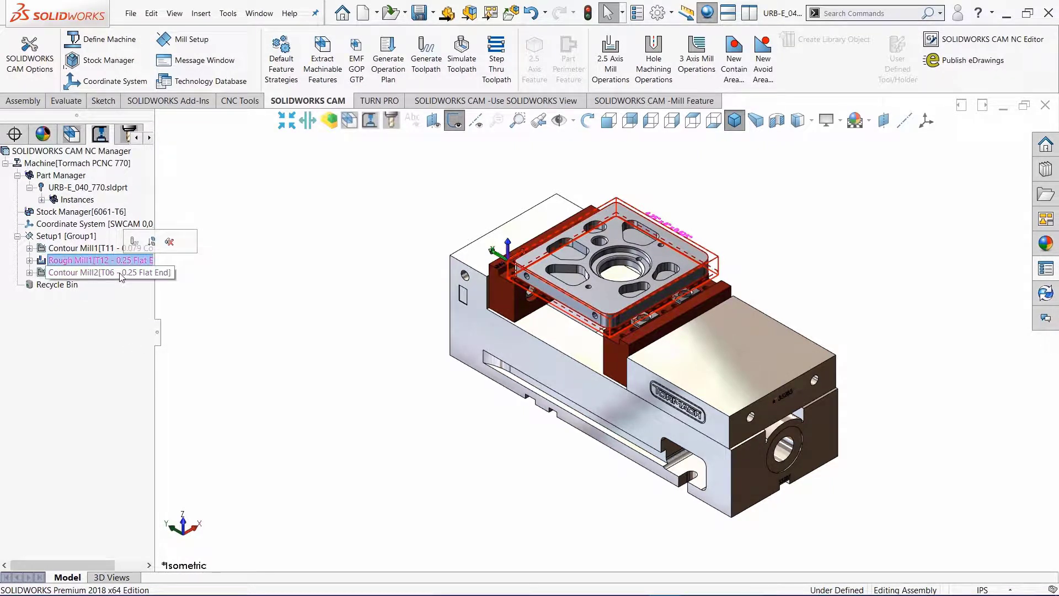
{"action": "left_click", "coordinate": [121, 272], "text": "ctrl"}
{"action": "right_click", "coordinate": [121, 274]}
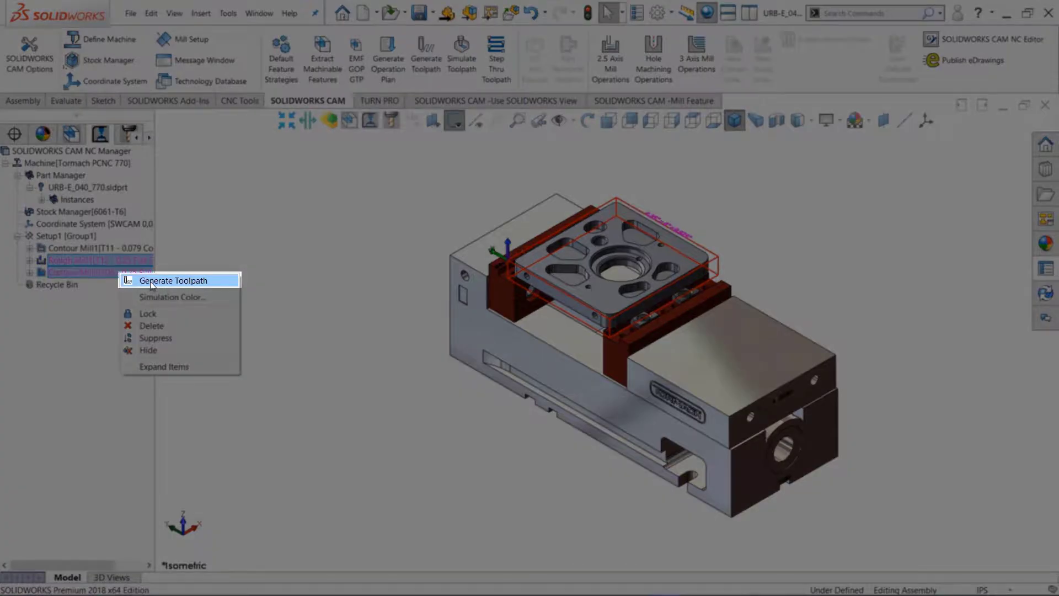
{"action": "left_click", "coordinate": [151, 281]}
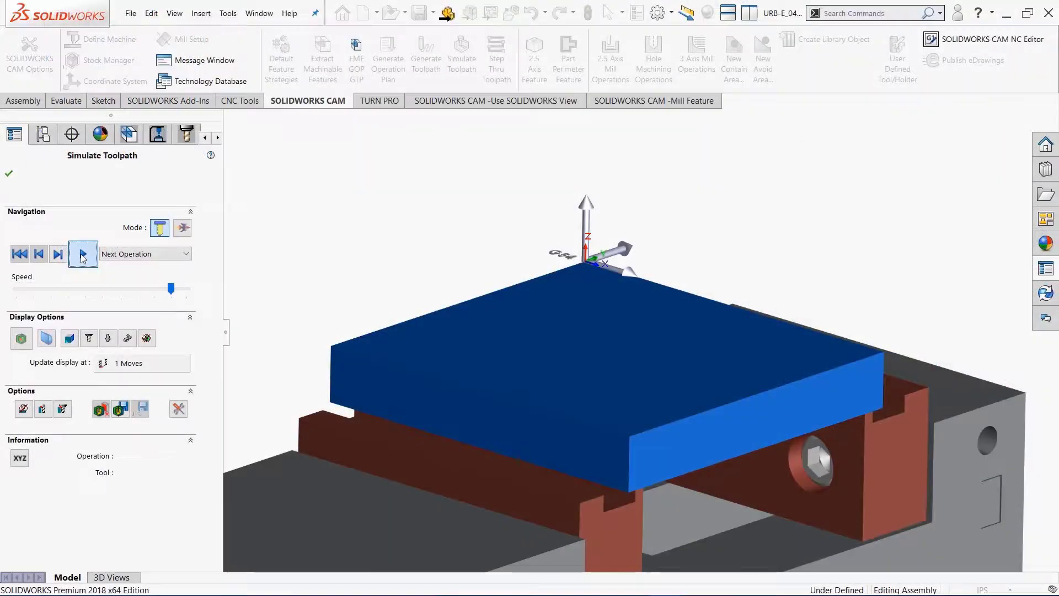
Simulate the Rough Mill1 and Contour Mill2 toolpaths operation by operation, and return to the assembly's isometric view.
{"action": "left_click", "coordinate": [82, 256]}
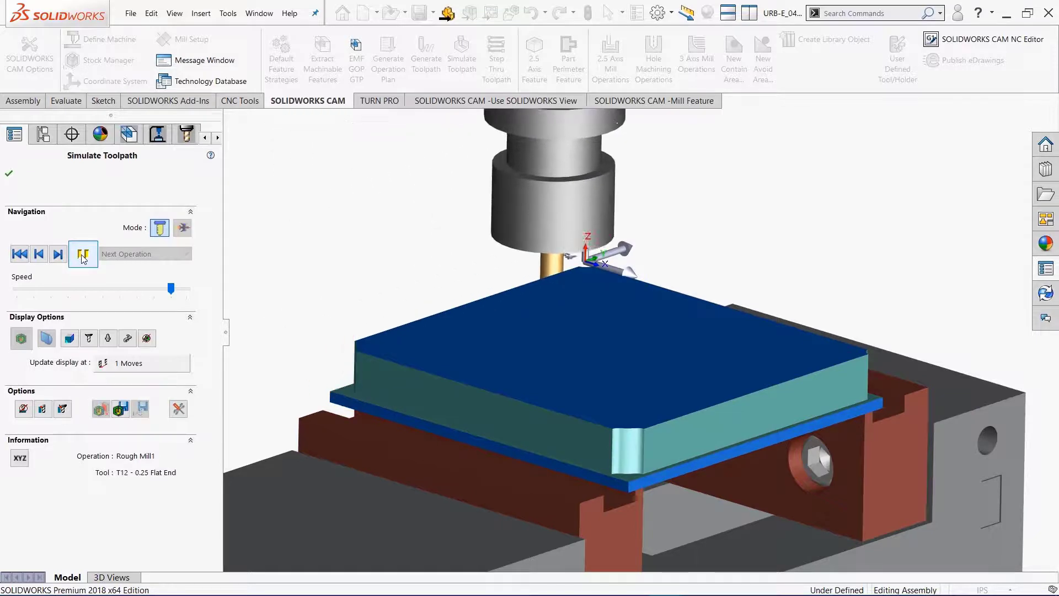
{"action": "left_click", "coordinate": [83, 258]}
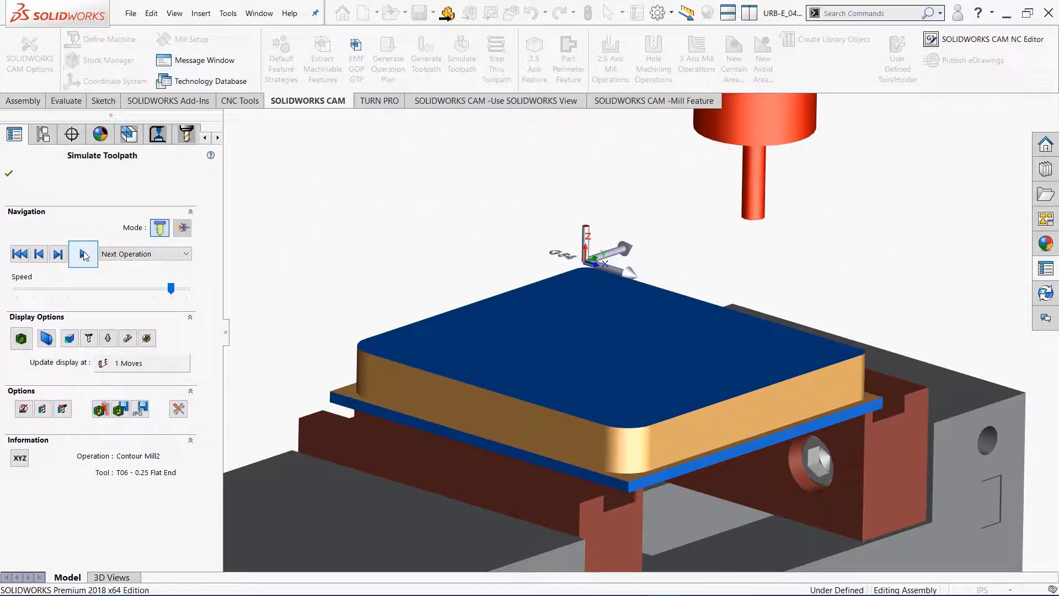
{"action": "left_click", "coordinate": [10, 174]}
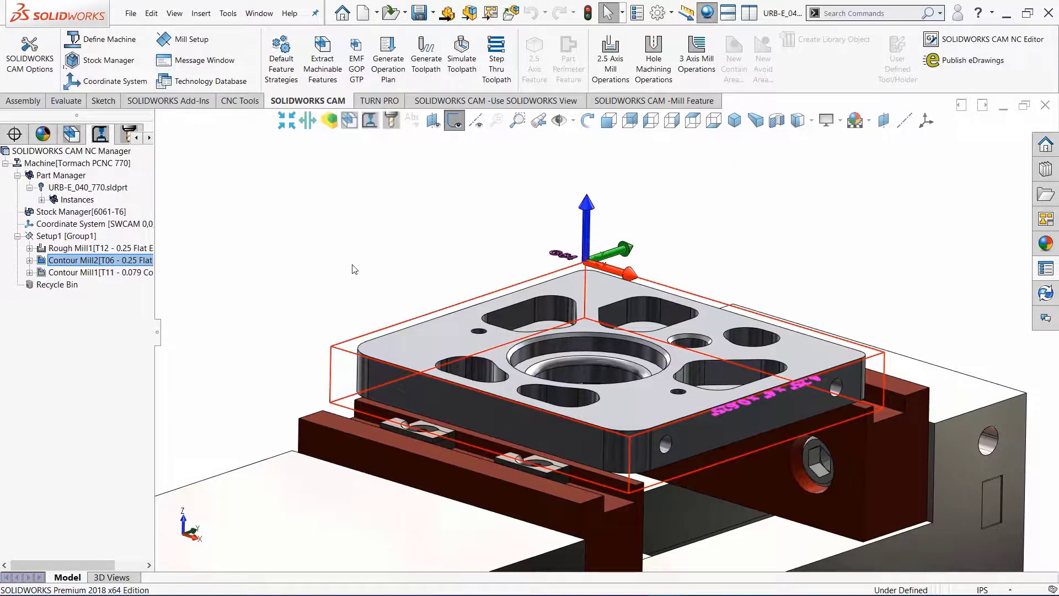
{"action": "left_click", "coordinate": [734, 120]}
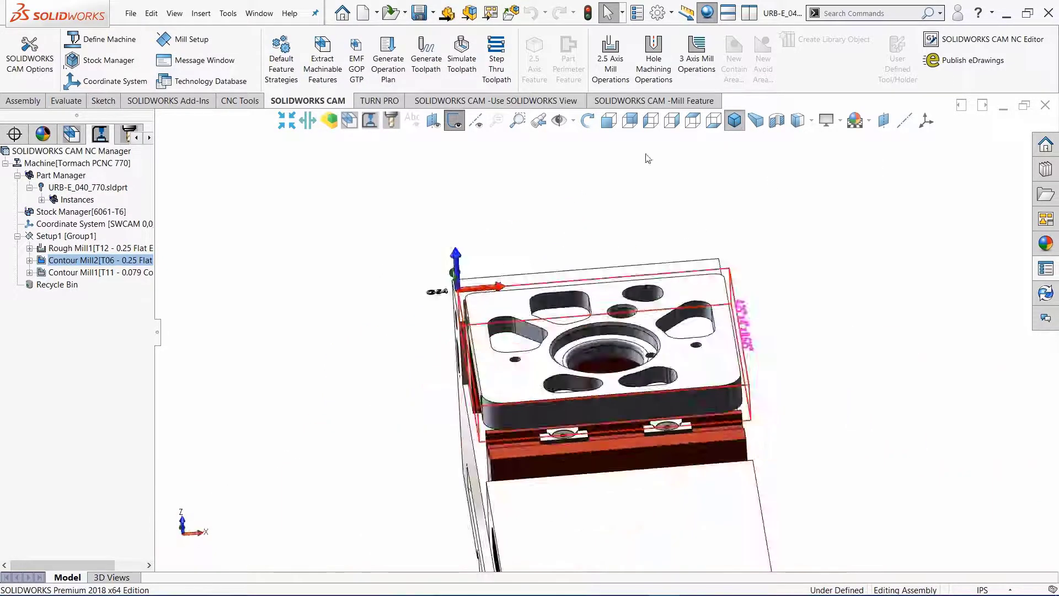
Examine the mill features and operations strategies in the Technology Database, including the available feature types for the Hole conditions.
{"action": "left_click", "coordinate": [210, 83]}
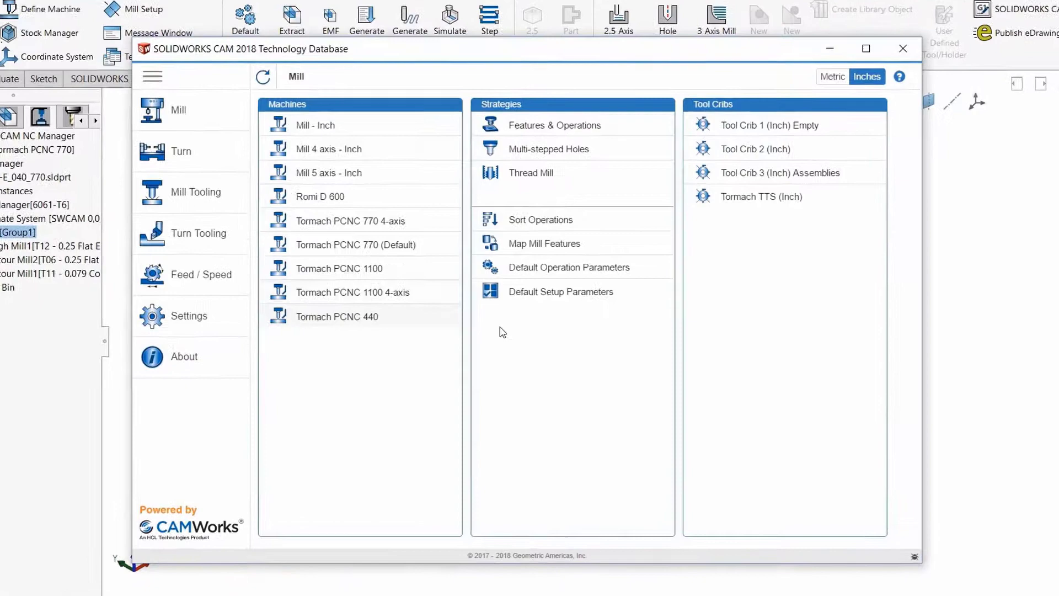
{"action": "left_click", "coordinate": [575, 125]}
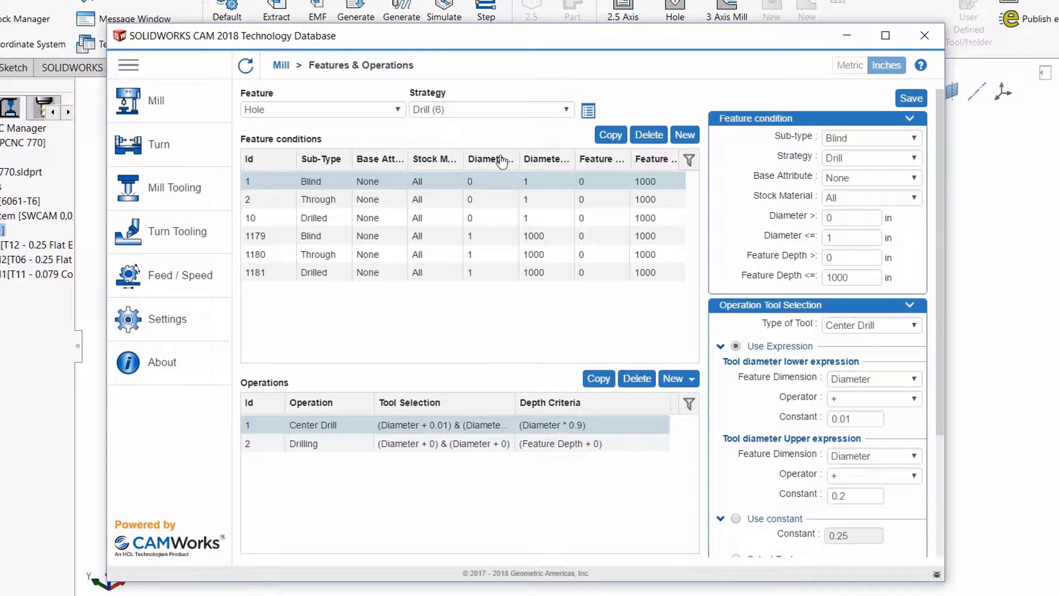
{"action": "left_click", "coordinate": [398, 110]}
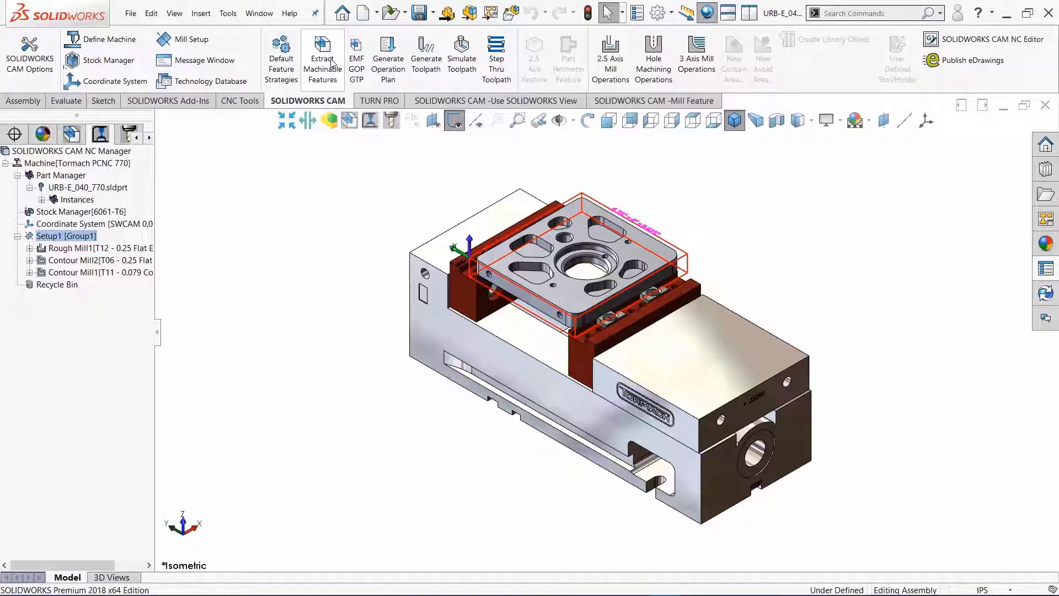
Extract the plate's machinable features and generate their operations and toolpaths in Setup1.
{"action": "left_click", "coordinate": [336, 78]}
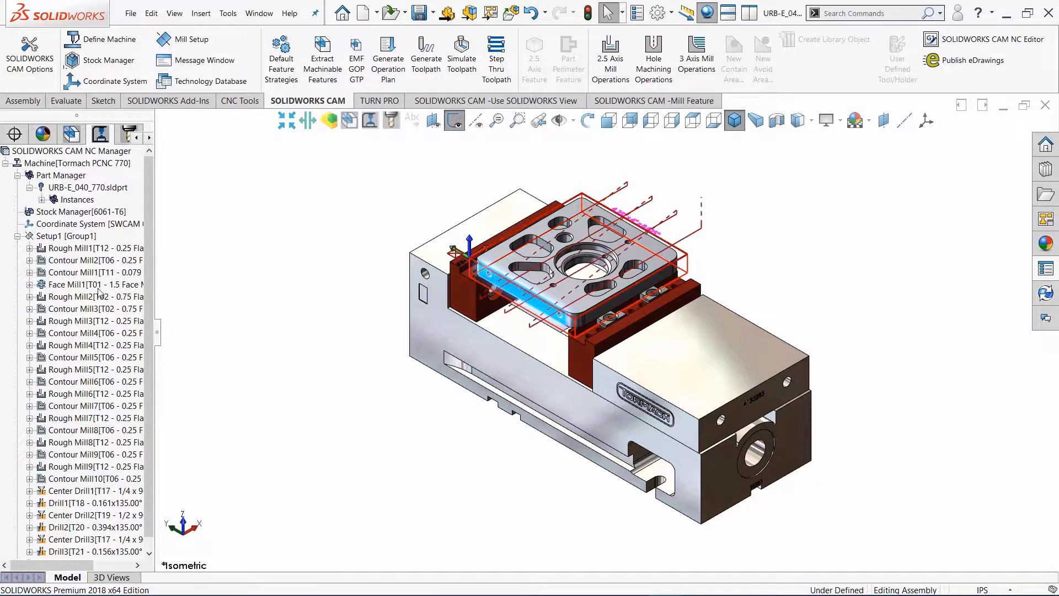
Reorder Setup1 so that Face Mill1 runs first and the corner-round Contour Mill1 runs last.
{"action": "left_click", "coordinate": [93, 259]}
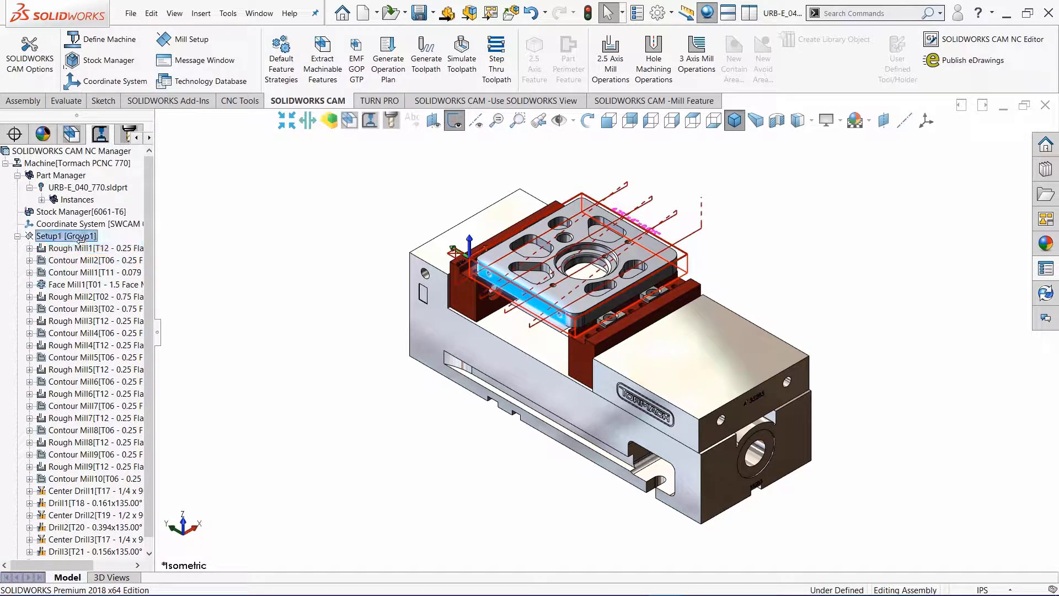
{"action": "left_click_drag", "start_coordinate": [80, 239], "coordinate": [78, 246]}
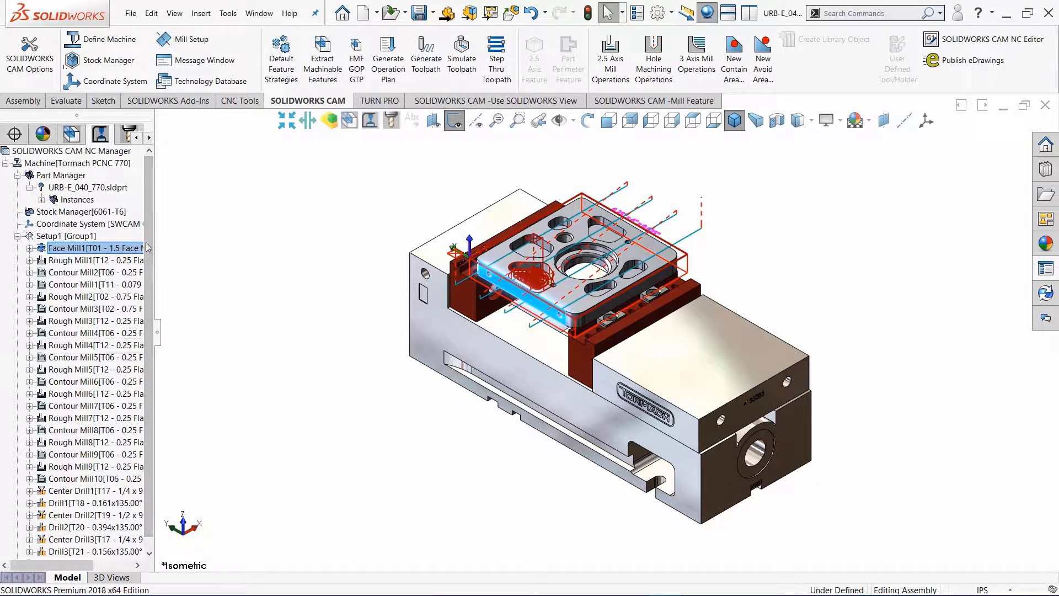
{"action": "left_click_drag", "start_coordinate": [83, 421], "coordinate": [74, 575]}
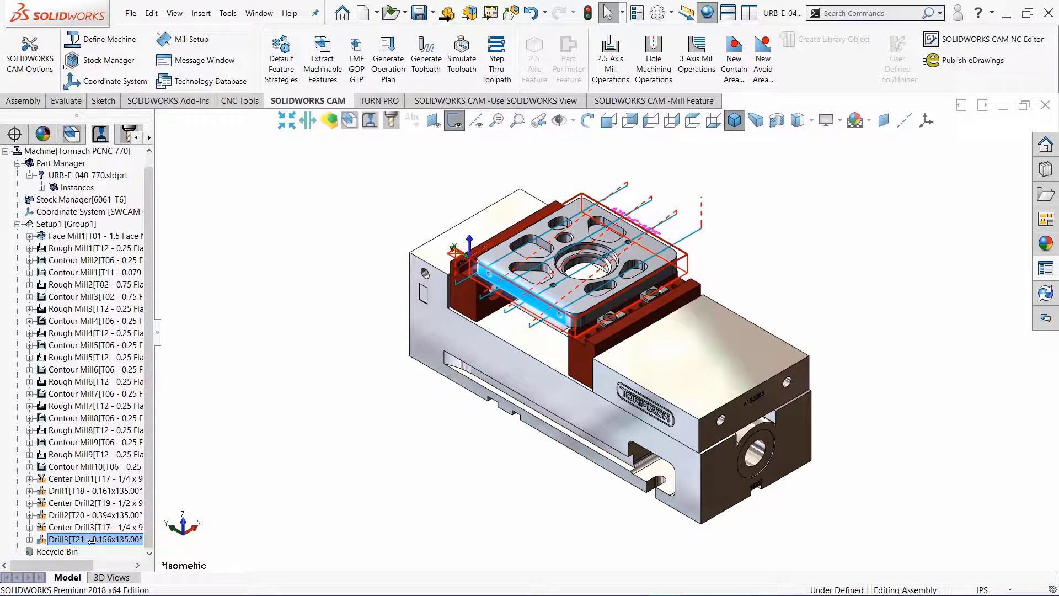
{"action": "left_click_drag", "start_coordinate": [91, 540], "coordinate": [91, 539]}
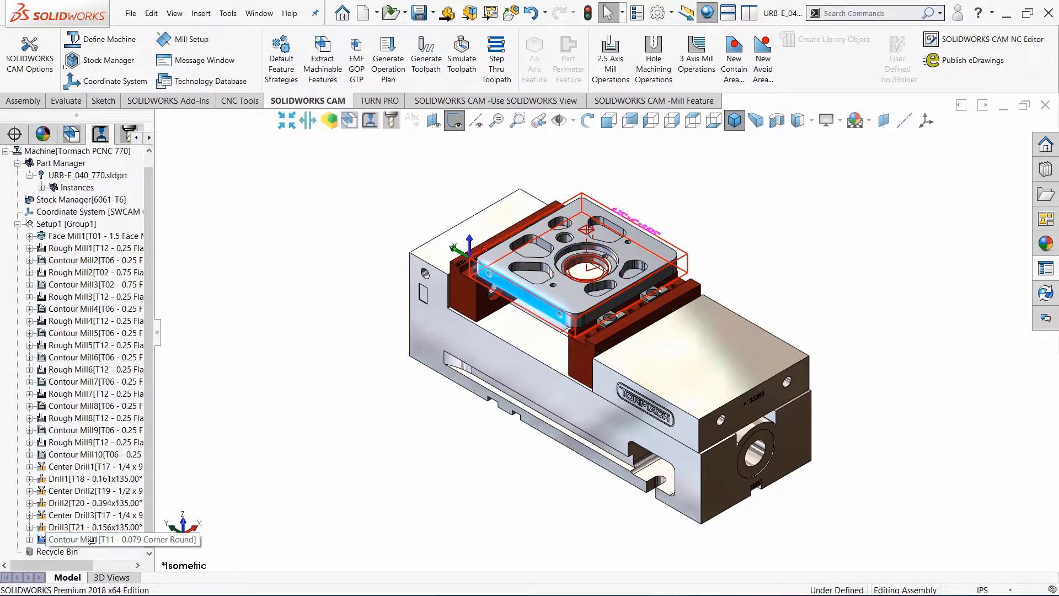
Simulate the toolpaths of all operations in Setup1.
{"action": "left_click", "coordinate": [83, 224]}
{"action": "right_click", "coordinate": [82, 227]}
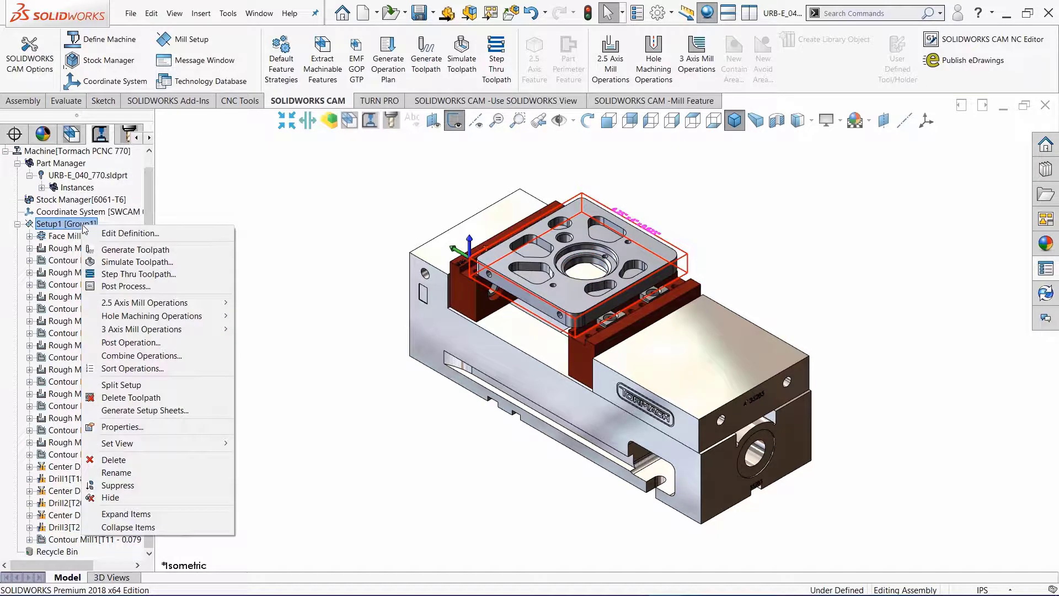
{"action": "left_click", "coordinate": [112, 263]}
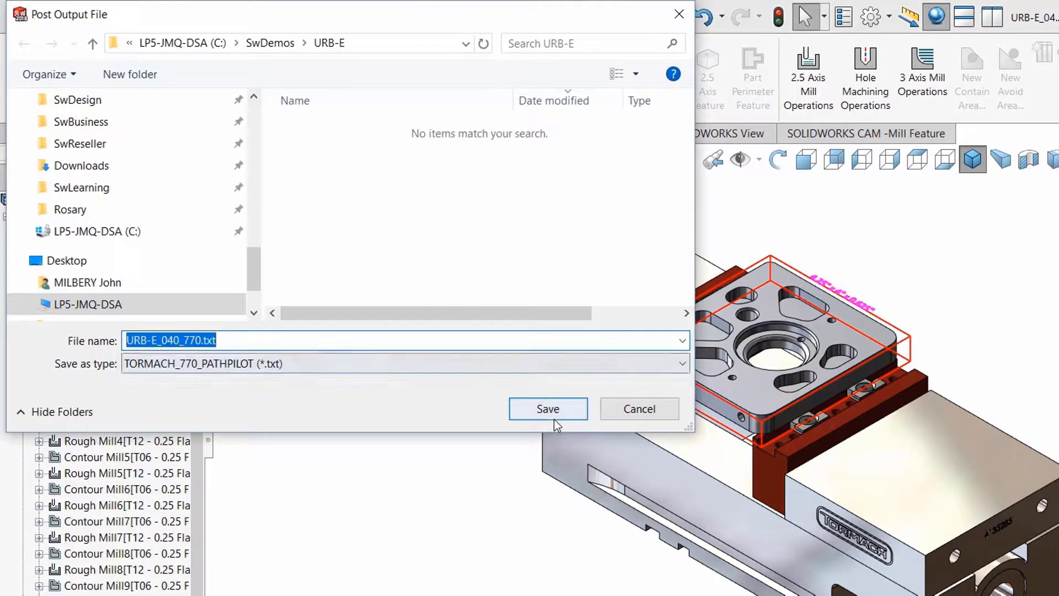
Post-process the setup with TORMACH_770_PATHPILOT into the NC file URB-E_040_770.txt in the URB-E folder, and accept the output.
{"action": "left_click", "coordinate": [553, 418]}
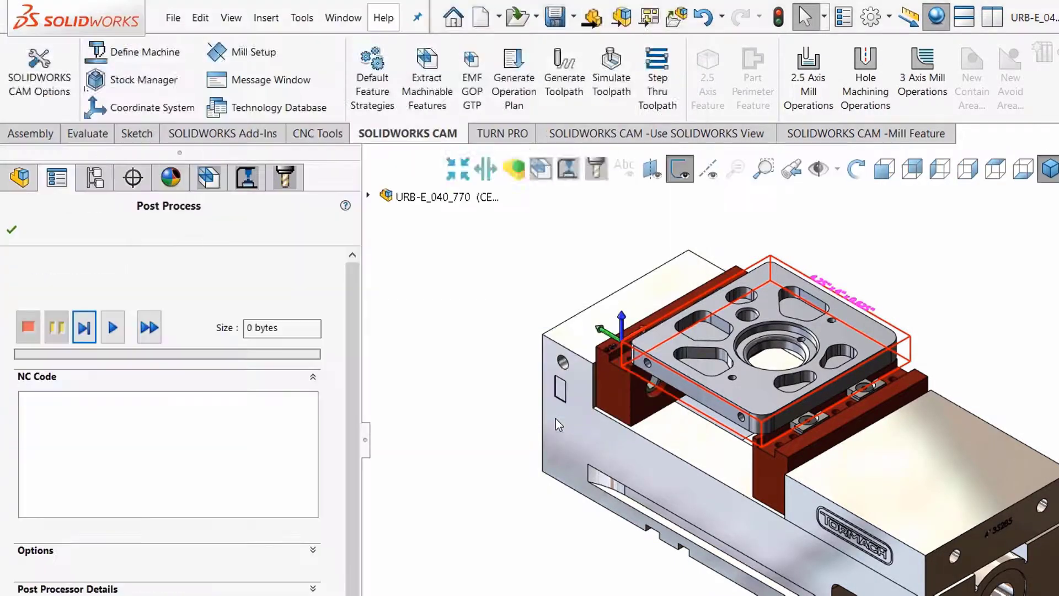
{"action": "left_click", "coordinate": [116, 329]}
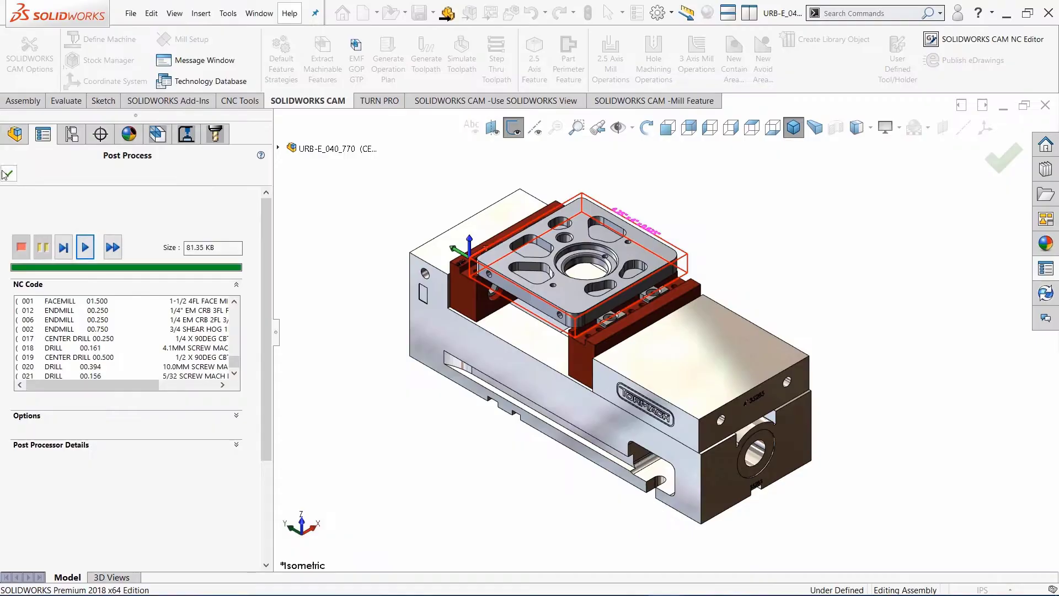
{"action": "left_click", "coordinate": [6, 174]}
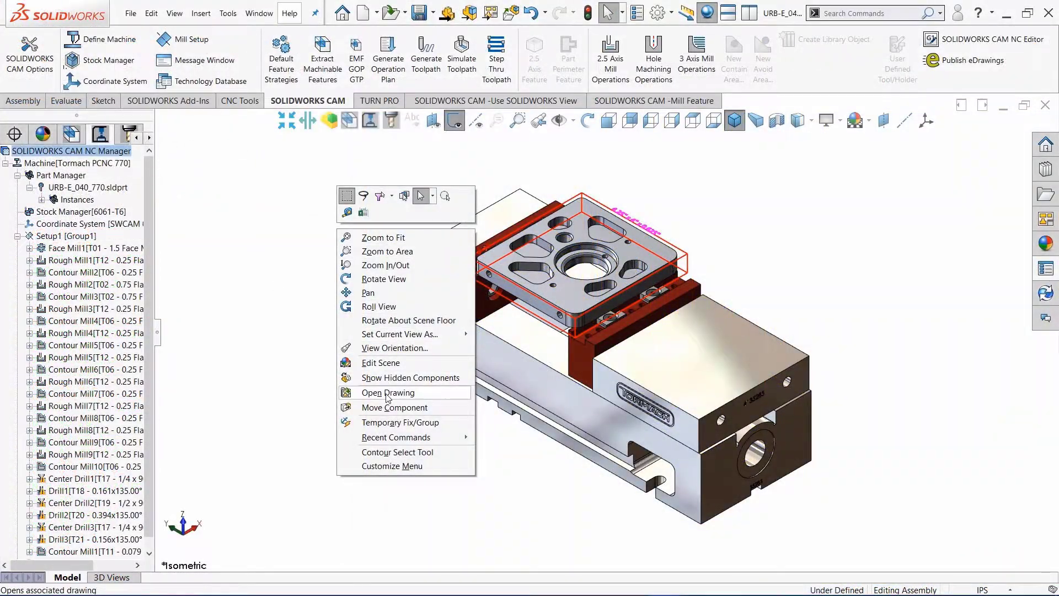
Open the assembly's associated fixture setup drawing and show its saved TITLEBLOCK view.
{"action": "left_click", "coordinate": [387, 392]}
{"action": "key", "text": "space"}
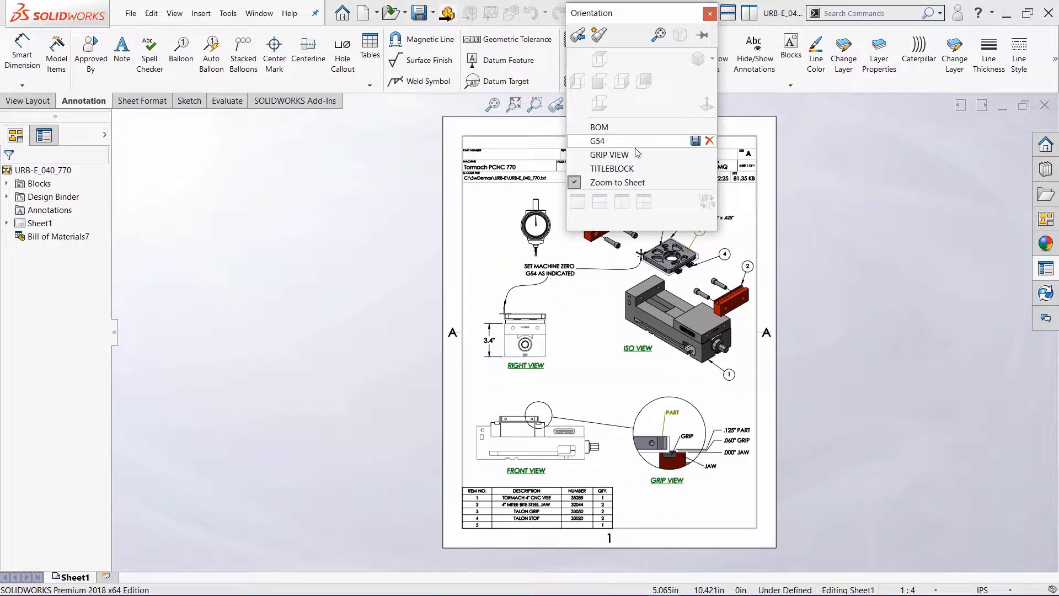
{"action": "left_click", "coordinate": [629, 168]}
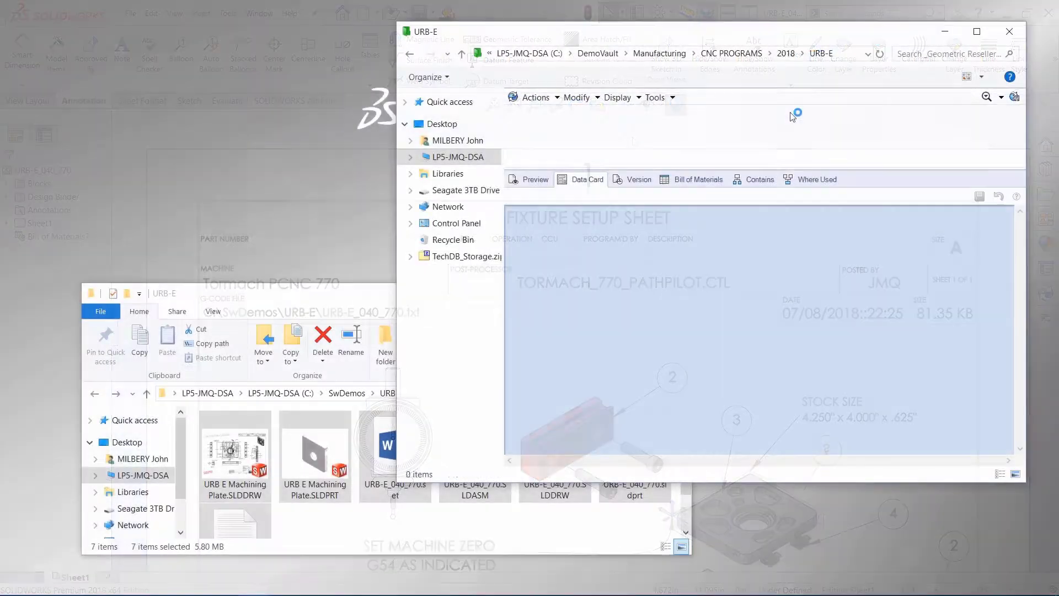
Switch to File Explorer and copy all files from the local URB-E folder into the vault's CNC PROGRAMS\2018\URB-E folder.
{"action": "left_click", "coordinate": [787, 54]}
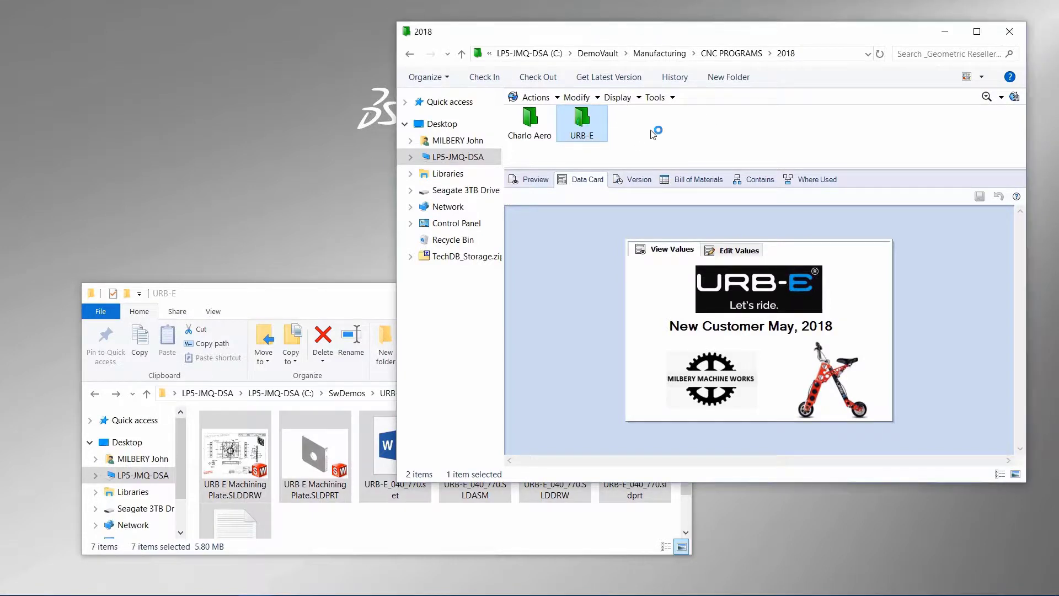
{"action": "left_click", "coordinate": [362, 305]}
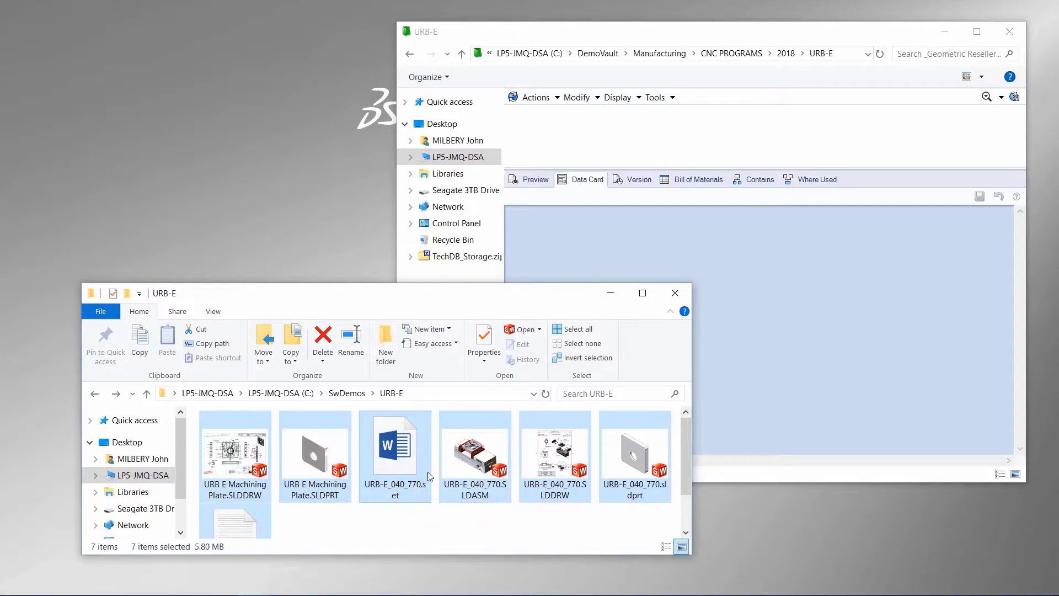
{"action": "left_click_drag", "start_coordinate": [430, 476], "coordinate": [715, 151]}
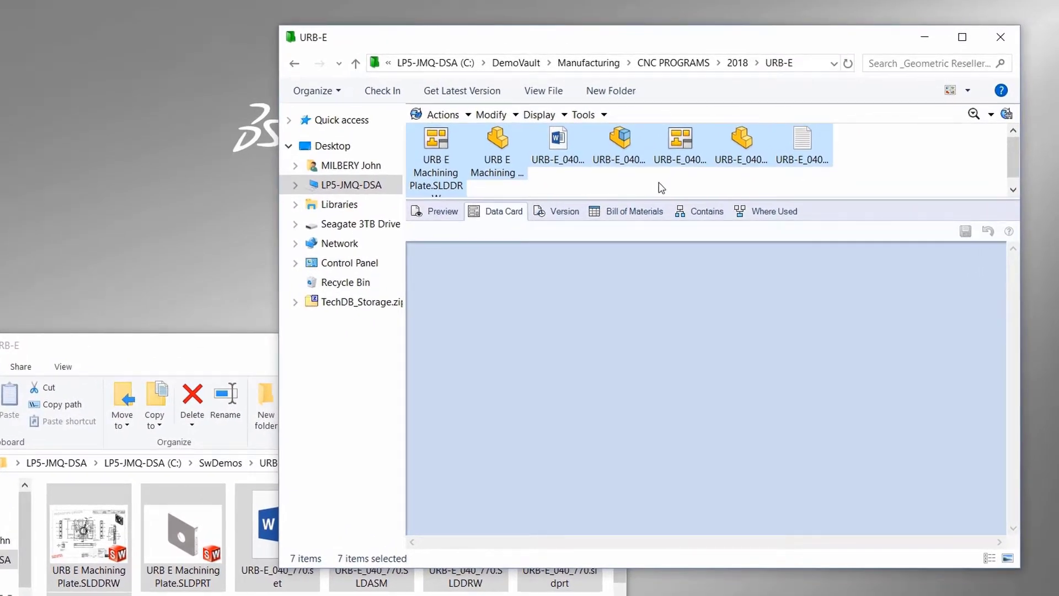
Inspect the data card of URB-E_040_770.SLDASM in the vault folder.
{"action": "left_click", "coordinate": [922, 178]}
{"action": "left_click", "coordinate": [619, 148]}
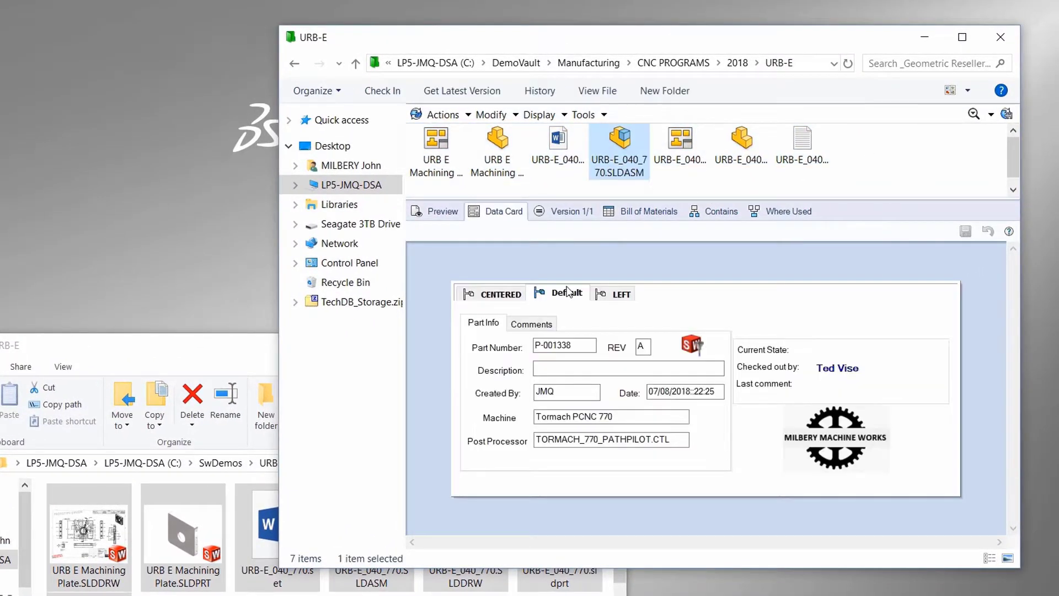